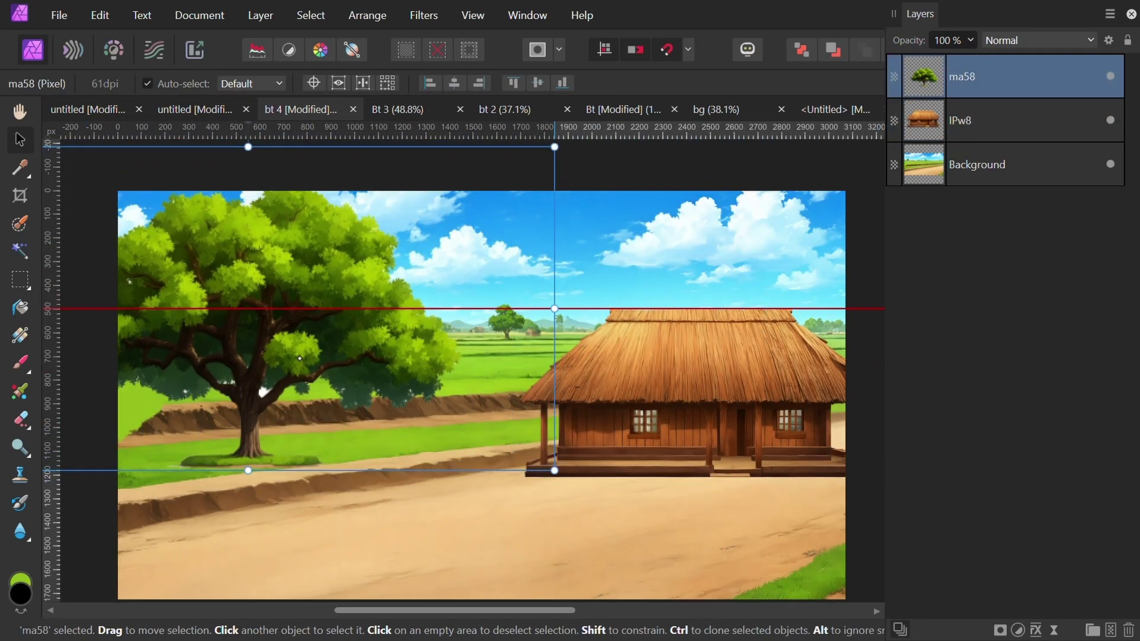
Enlarge the hut toward the top-left and drag the tree toward the scene centre.
{"action": "left_click", "coordinate": [534, 333]}
{"action": "left_click_drag", "start_coordinate": [502, 307], "coordinate": [446, 264]}
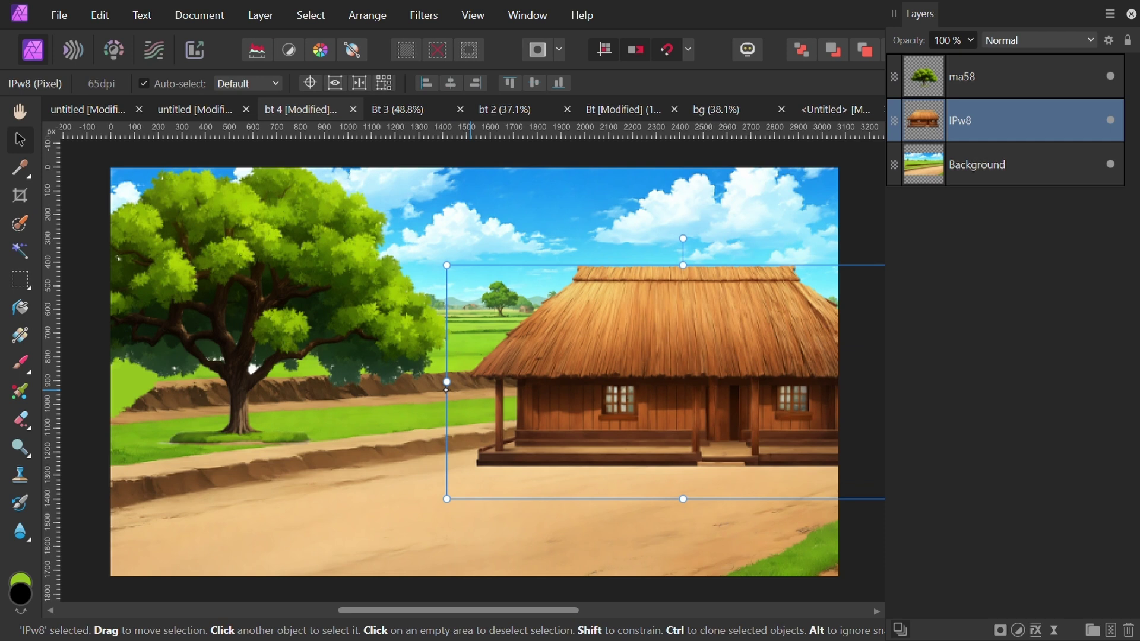
{"action": "left_click_drag", "start_coordinate": [446, 389], "coordinate": [700, 431]}
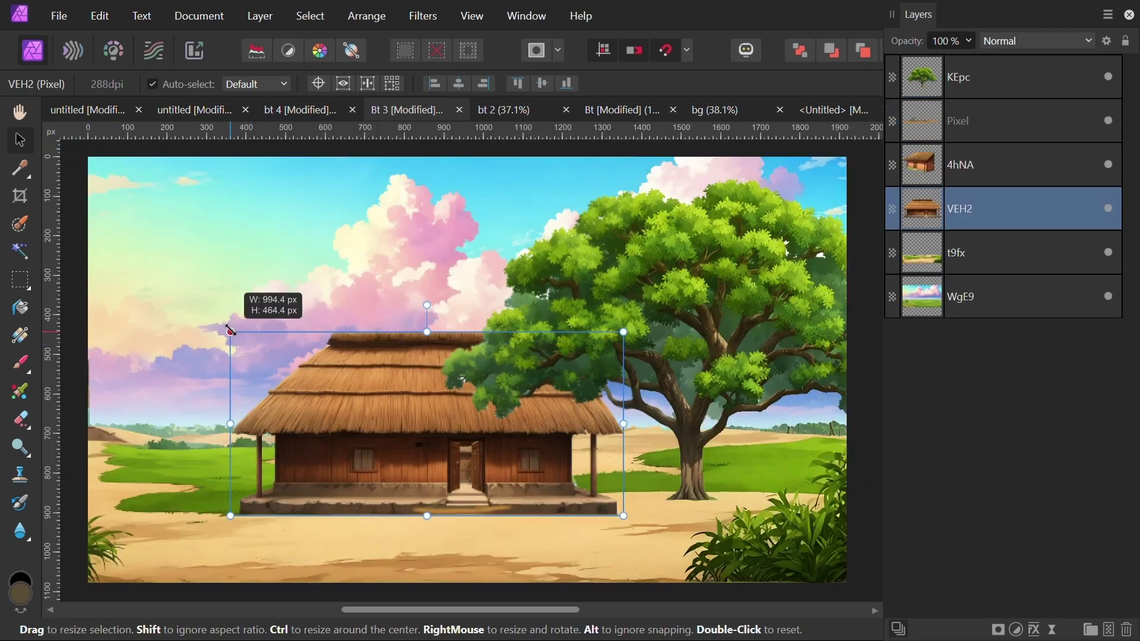
{"action": "left_click_drag", "start_coordinate": [229, 326], "coordinate": [204, 310]}
Shift the tree over to the left side, beside the thatched hut.
{"action": "left_click", "coordinate": [662, 409]}
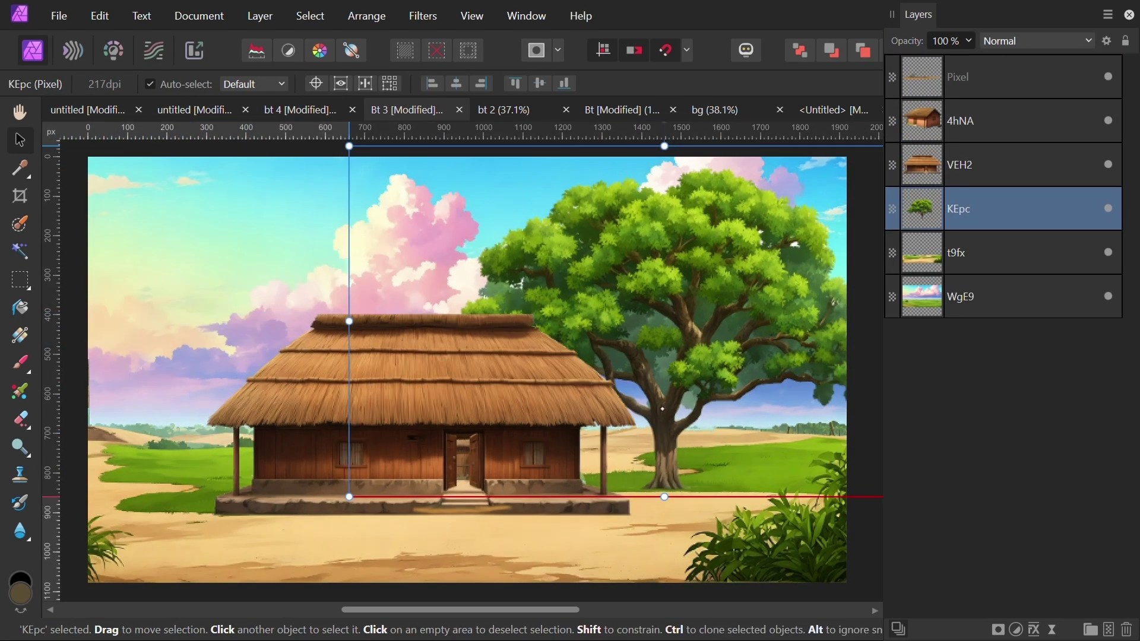
{"action": "left_click_drag", "start_coordinate": [662, 409], "coordinate": [656, 409]}
{"action": "left_click_drag", "start_coordinate": [736, 318], "coordinate": [543, 320]}
{"action": "left_click", "coordinate": [416, 386]}
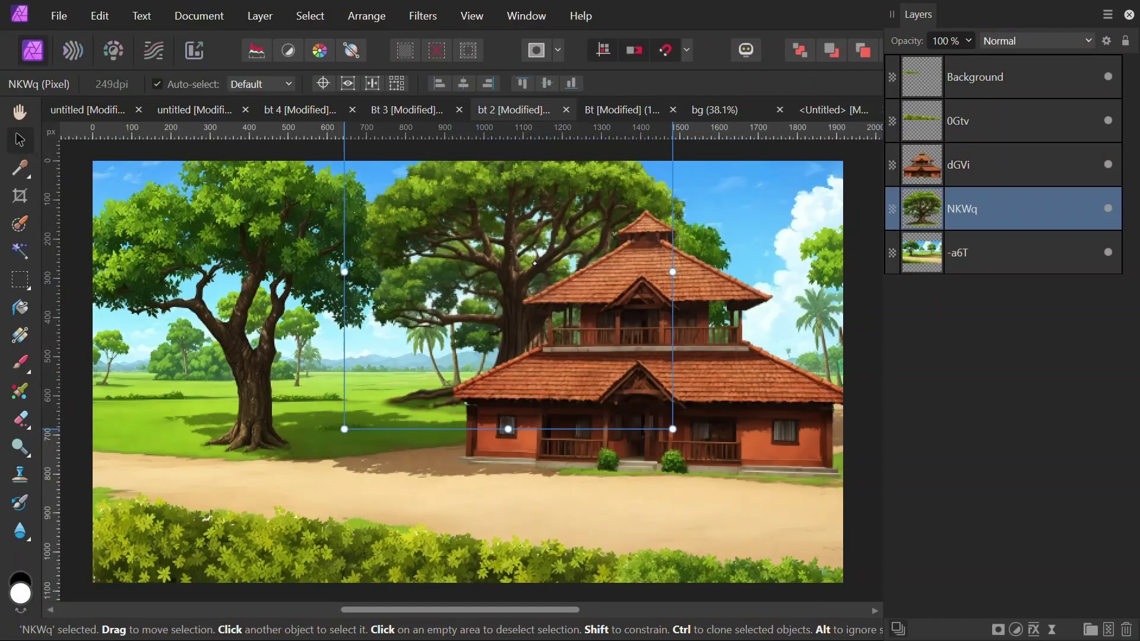
Enlarge the brick house and move it far left, shifting the tree rightward.
{"action": "left_click_drag", "start_coordinate": [534, 263], "coordinate": [380, 331]}
{"action": "left_click_drag", "start_coordinate": [653, 386], "coordinate": [748, 454]}
{"action": "left_click_drag", "start_coordinate": [357, 344], "coordinate": [434, 362]}
{"action": "left_click", "coordinate": [623, 385]}
{"action": "left_click_drag", "start_coordinate": [528, 249], "coordinate": [469, 204]}
{"action": "left_click_drag", "start_coordinate": [744, 324], "coordinate": [419, 304]}
{"action": "left_click", "coordinate": [535, 317]}
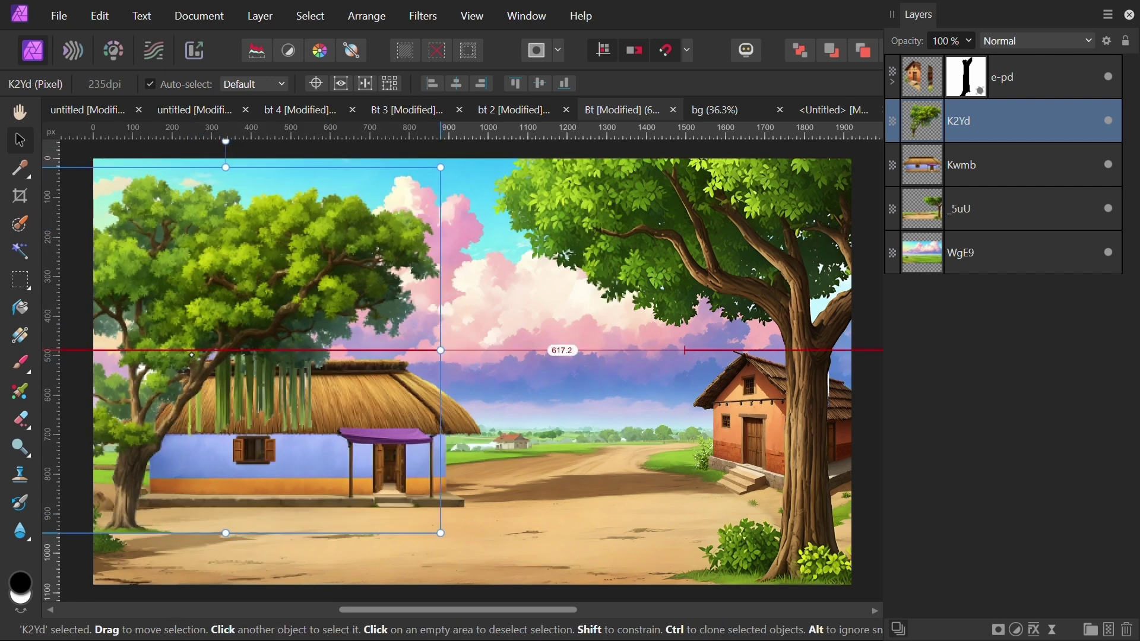
Enlarge the blue hut, move it right and shift the left tree.
{"action": "mouse_move", "coordinate": [191, 355]}
{"action": "left_mouse_down"}
{"action": "mouse_move", "coordinate": [259, 356]}
{"action": "mouse_move", "coordinate": [205, 358]}
{"action": "left_mouse_up"}
{"action": "left_click", "coordinate": [674, 370]}
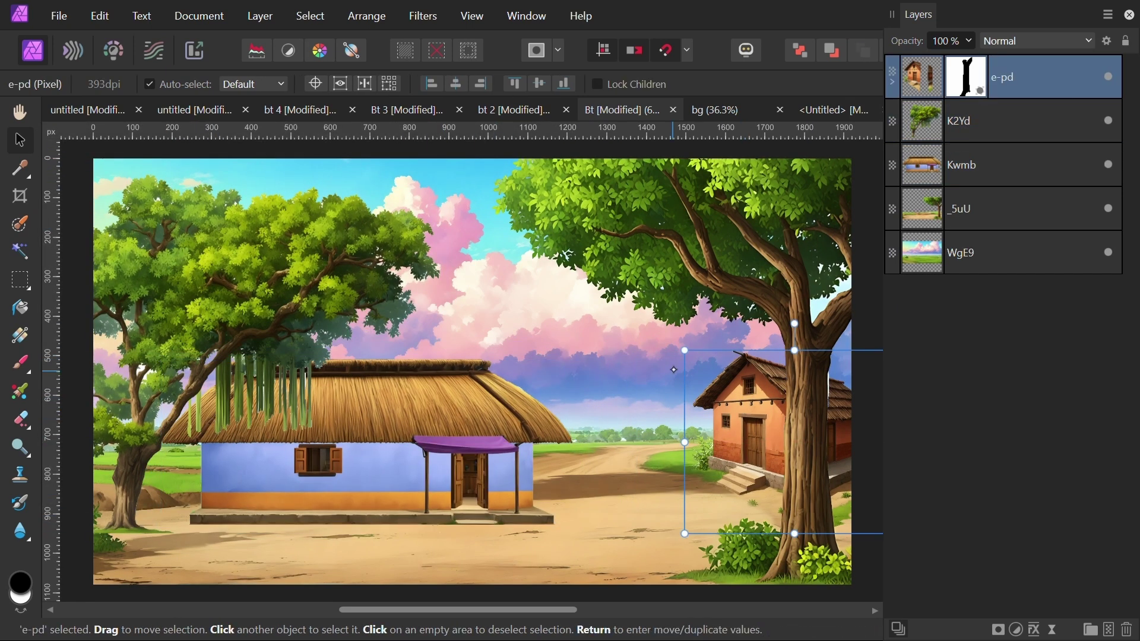
{"action": "left_click", "coordinate": [368, 463]}
{"action": "left_click_drag", "start_coordinate": [368, 463], "coordinate": [520, 446]}
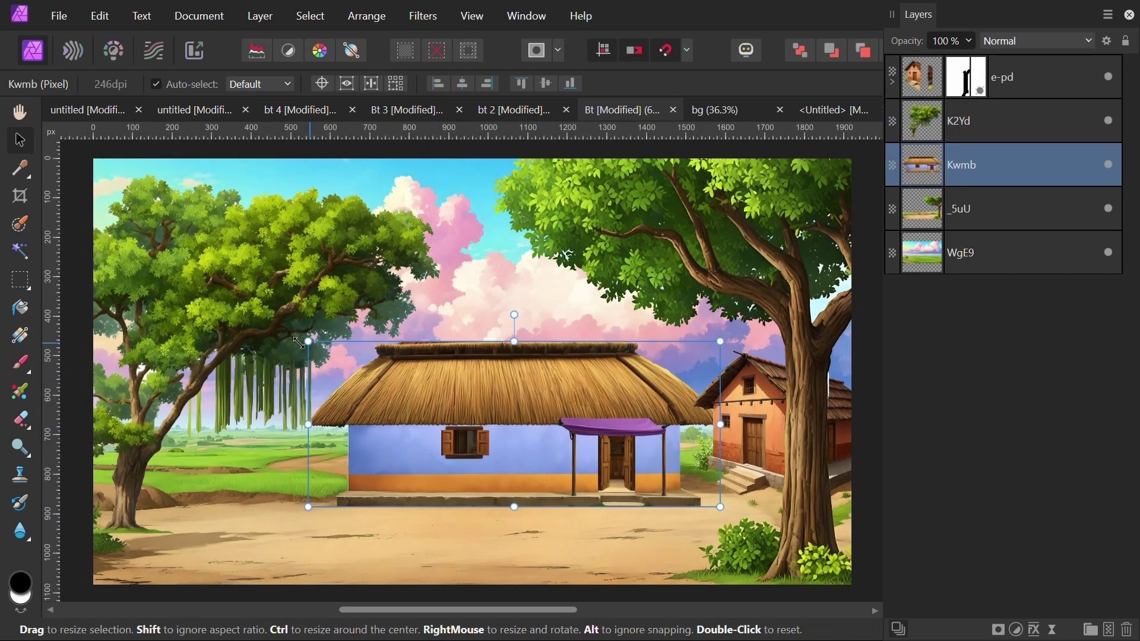
{"action": "left_click_drag", "start_coordinate": [294, 340], "coordinate": [348, 333]}
Try moving the landscape backdrop, undo it, and lower the blue hut slightly.
{"action": "left_click", "coordinate": [979, 208]}
{"action": "left_click_drag", "start_coordinate": [475, 356], "coordinate": [483, 335]}
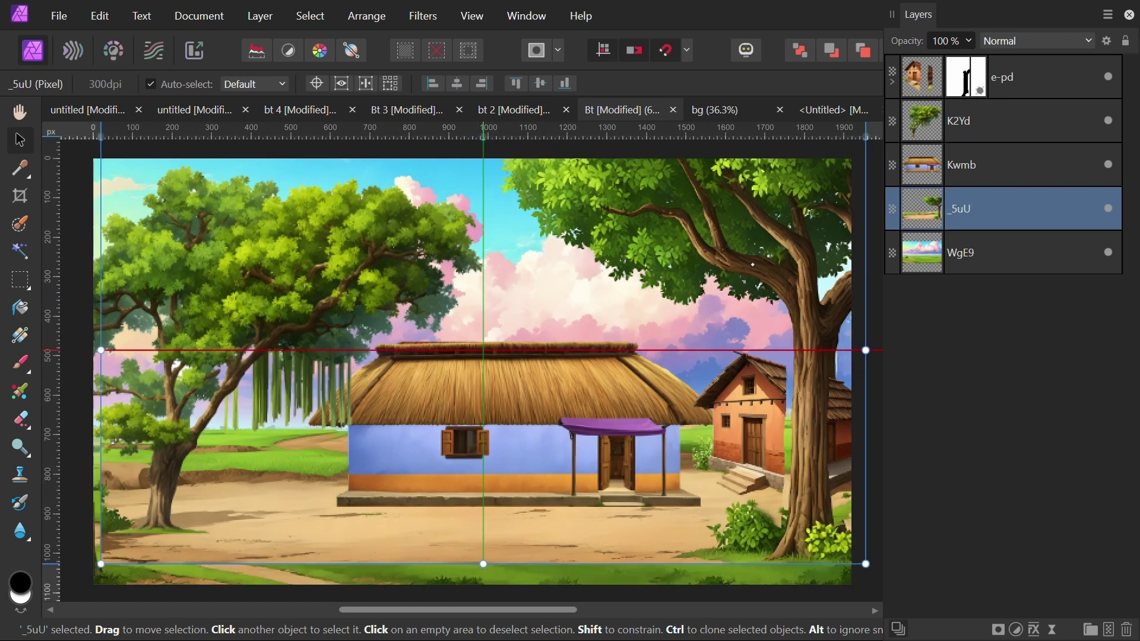
{"action": "left_click_drag", "start_coordinate": [753, 264], "coordinate": [745, 285]}
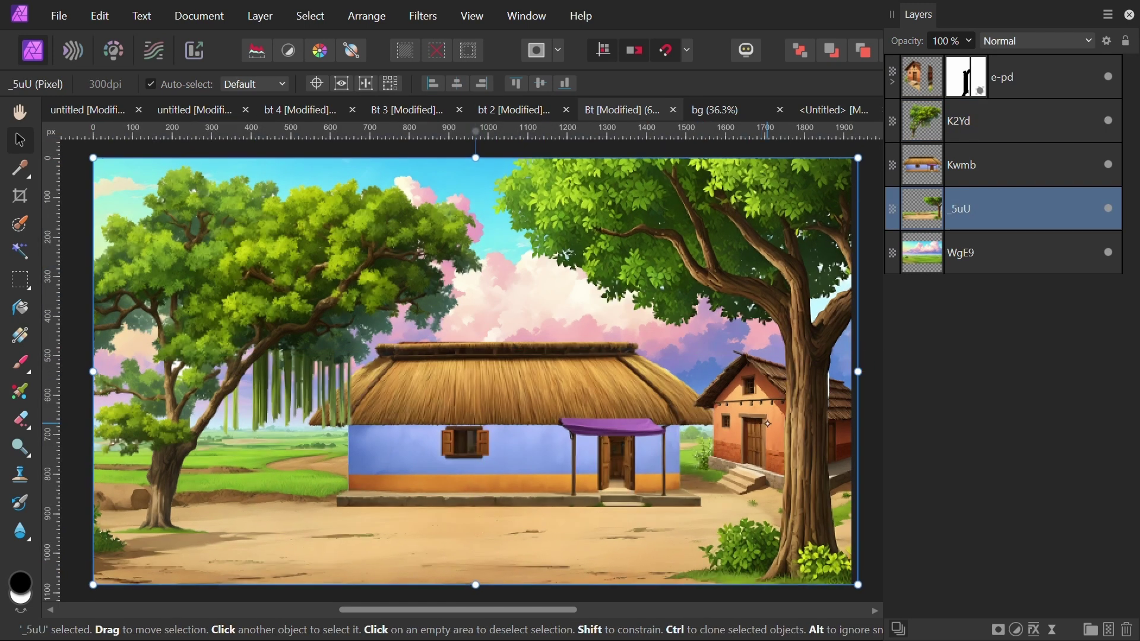
{"action": "key", "text": "ctrl+z"}
{"action": "key", "text": "ctrl+z"}
{"action": "key", "text": "ctrl+z"}
{"action": "key", "text": "ctrl+z"}
{"action": "key", "text": "ctrl+z"}
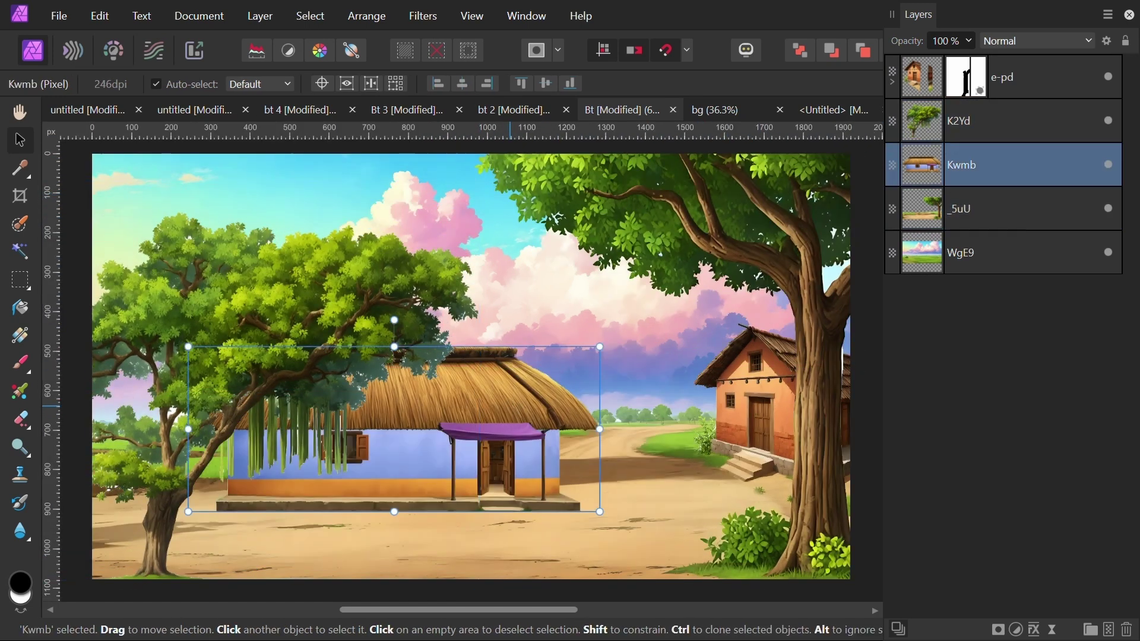
{"action": "mouse_move", "coordinate": [395, 429]}
{"action": "left_mouse_down"}
{"action": "mouse_move", "coordinate": [392, 476]}
{"action": "mouse_move", "coordinate": [391, 451]}
{"action": "left_mouse_up"}
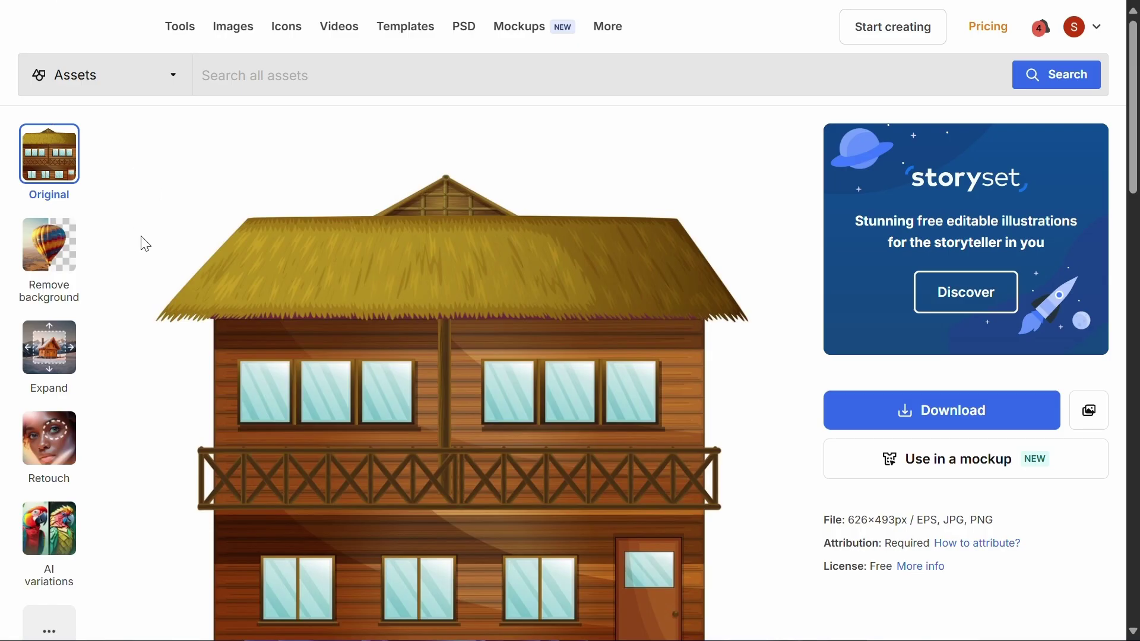
Download the wooden house image and the tree as a PNG.
{"action": "left_click", "coordinate": [949, 415]}
{"action": "scroll", "coordinate": [1009, 386], "scroll_direction": "down", "scroll_amount": 5}
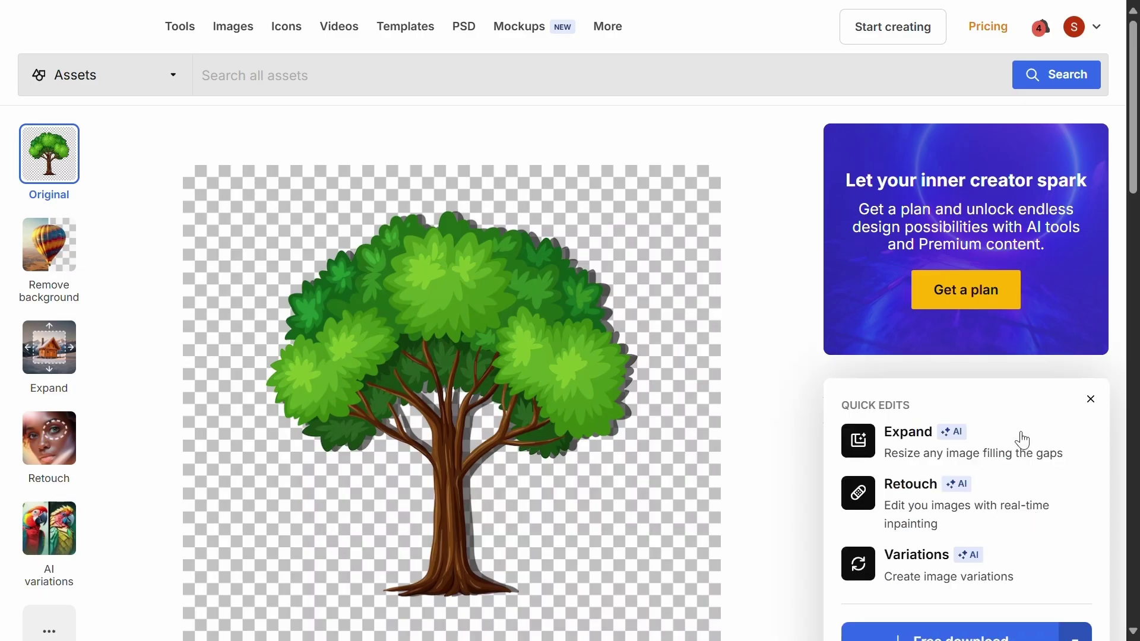
{"action": "scroll", "coordinate": [1017, 437], "scroll_direction": "down", "scroll_amount": 5}
{"action": "left_click", "coordinate": [1075, 348]}
{"action": "left_click", "coordinate": [928, 580]}
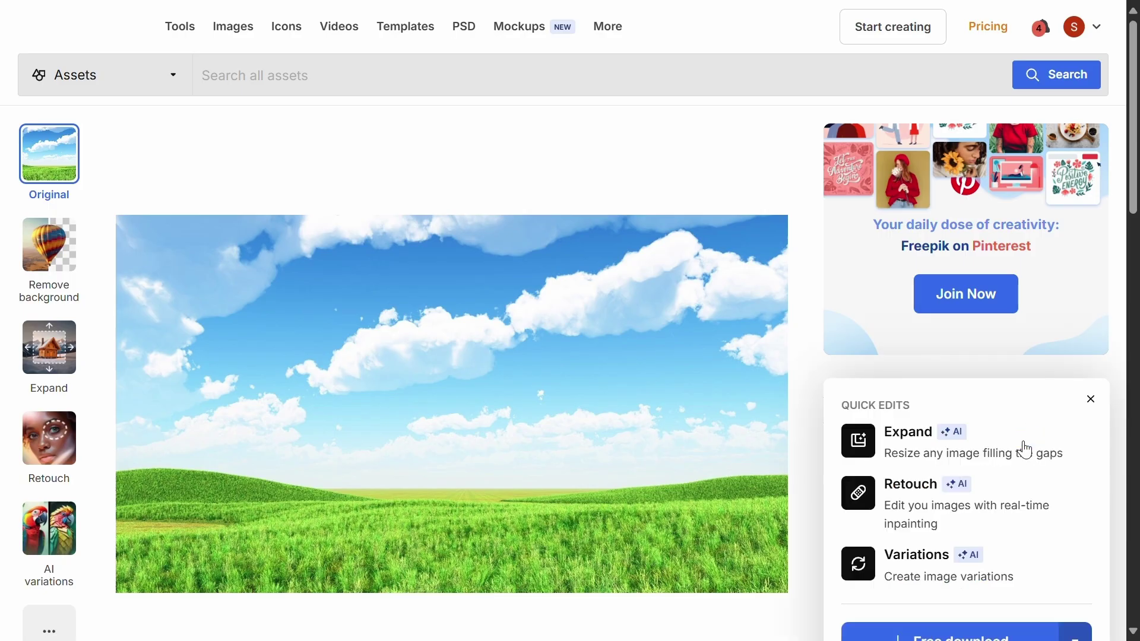
Download the grass landscape in Large size and the cartoon landscape as a PNG.
{"action": "scroll", "coordinate": [1022, 448], "scroll_direction": "down", "scroll_amount": 5}
{"action": "left_click", "coordinate": [1077, 347]}
{"action": "left_click", "coordinate": [1009, 534]}
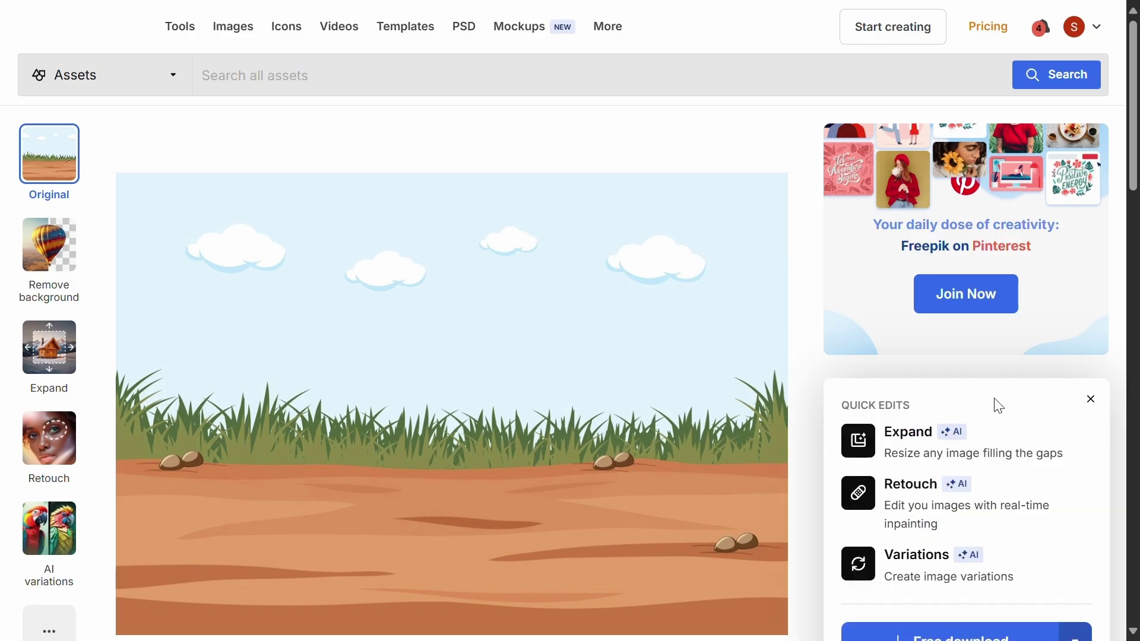
{"action": "scroll", "coordinate": [992, 399], "scroll_direction": "down", "scroll_amount": 5}
{"action": "left_click", "coordinate": [1076, 345]}
{"action": "left_click", "coordinate": [946, 533]}
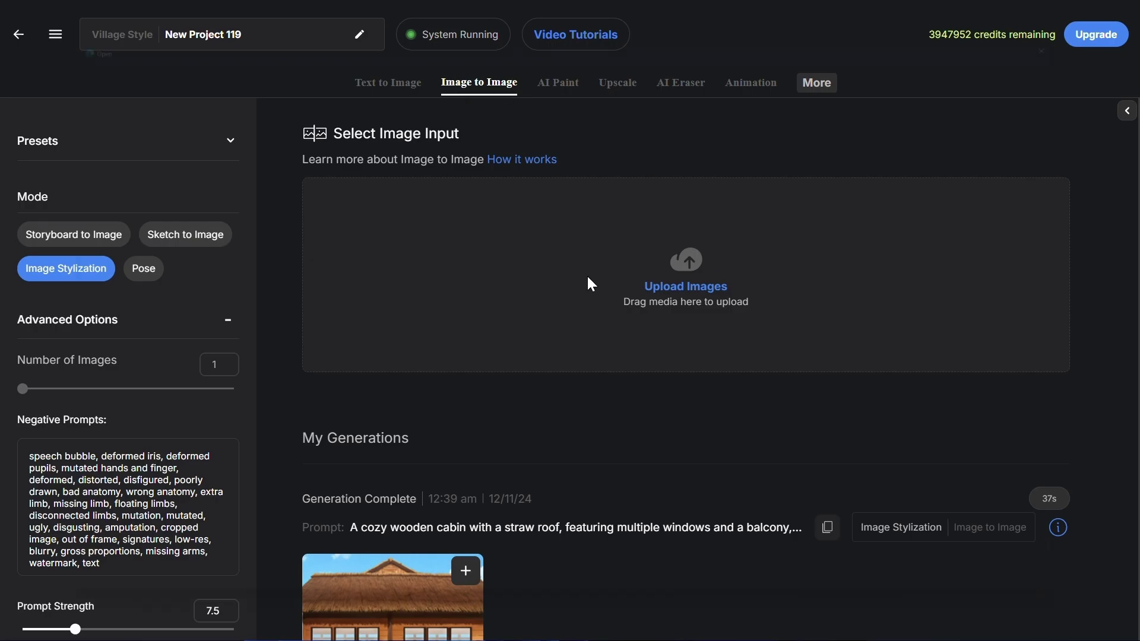
Stylize the uploaded wooden house with an auto-written prompt, then remove the cabin's background.
{"action": "left_click", "coordinate": [589, 286]}
{"action": "double_click", "coordinate": [756, 257]}
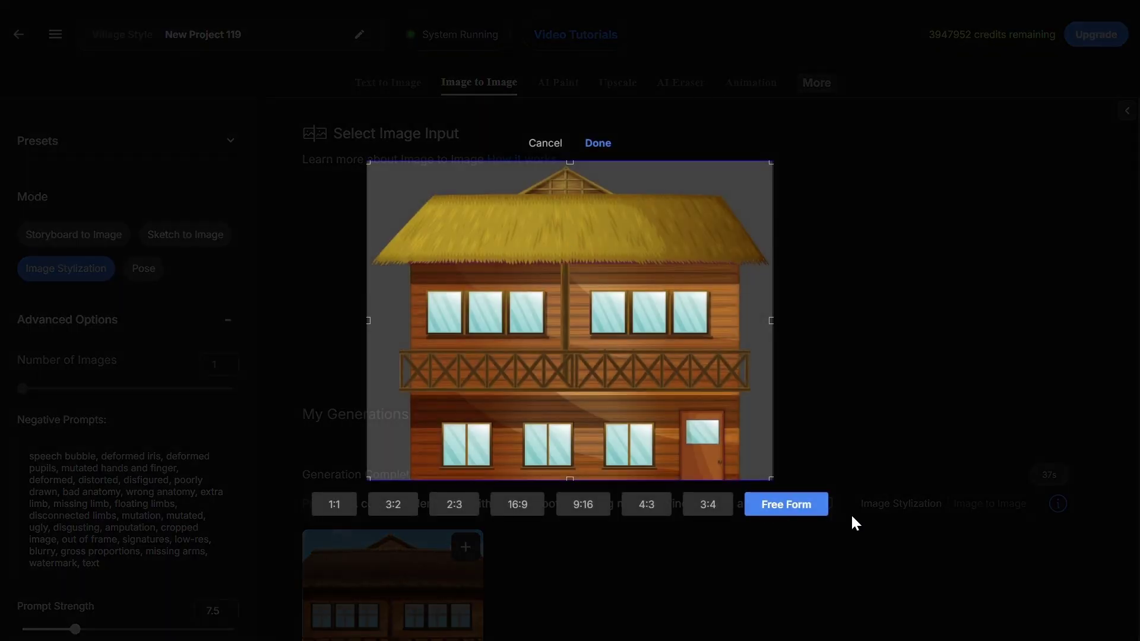
{"action": "left_click", "coordinate": [598, 144]}
{"action": "left_click", "coordinate": [903, 460]}
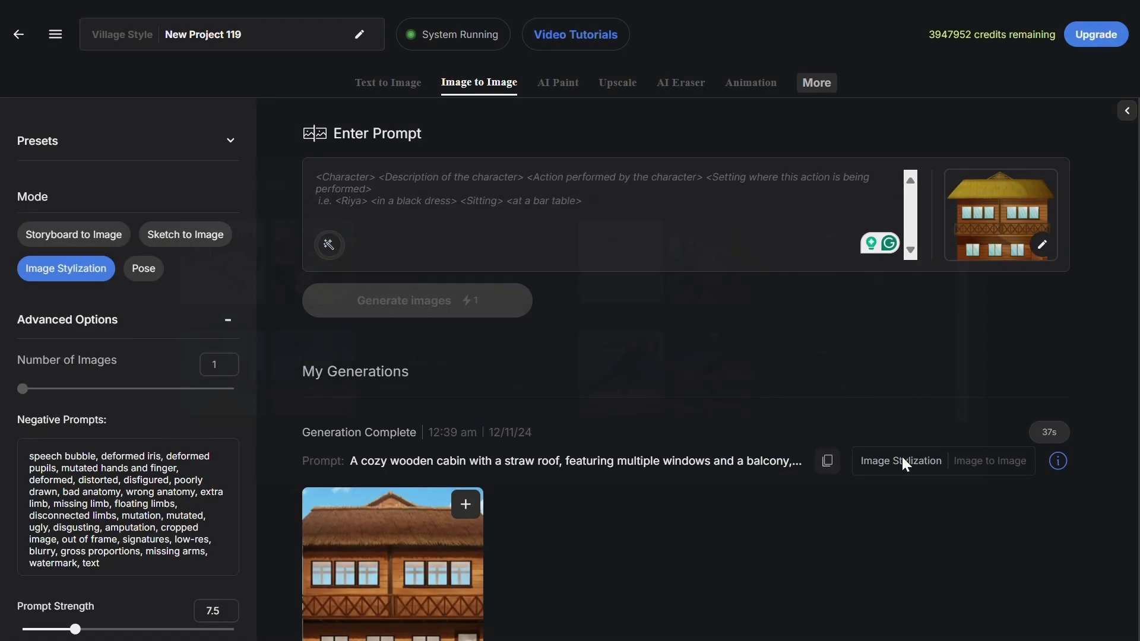
{"action": "left_click", "coordinate": [333, 248]}
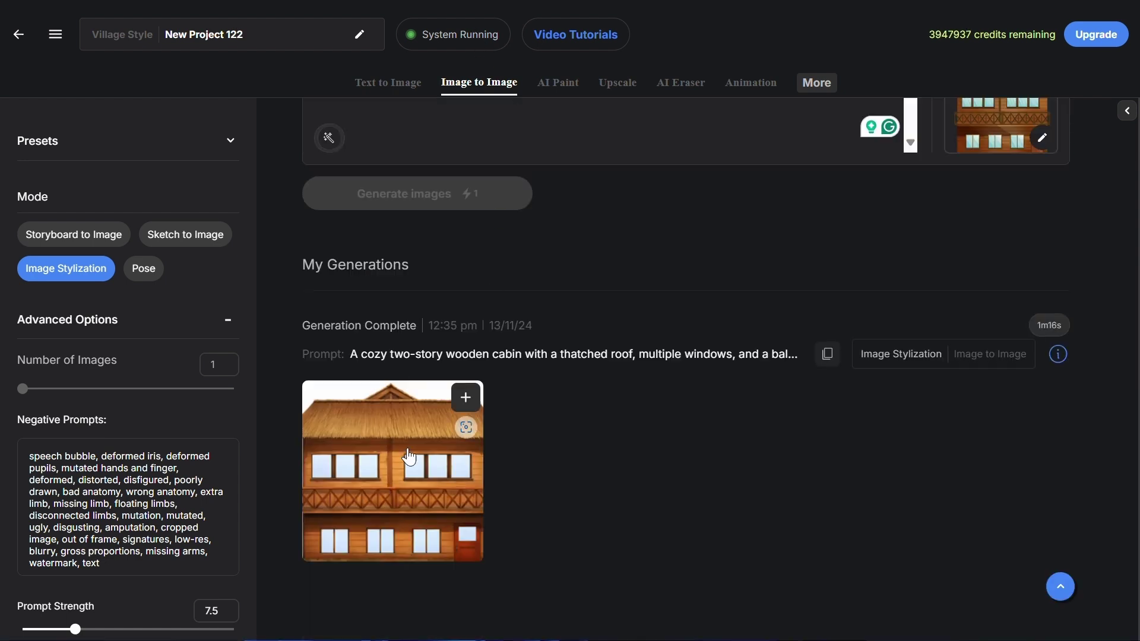
{"action": "left_click", "coordinate": [409, 457]}
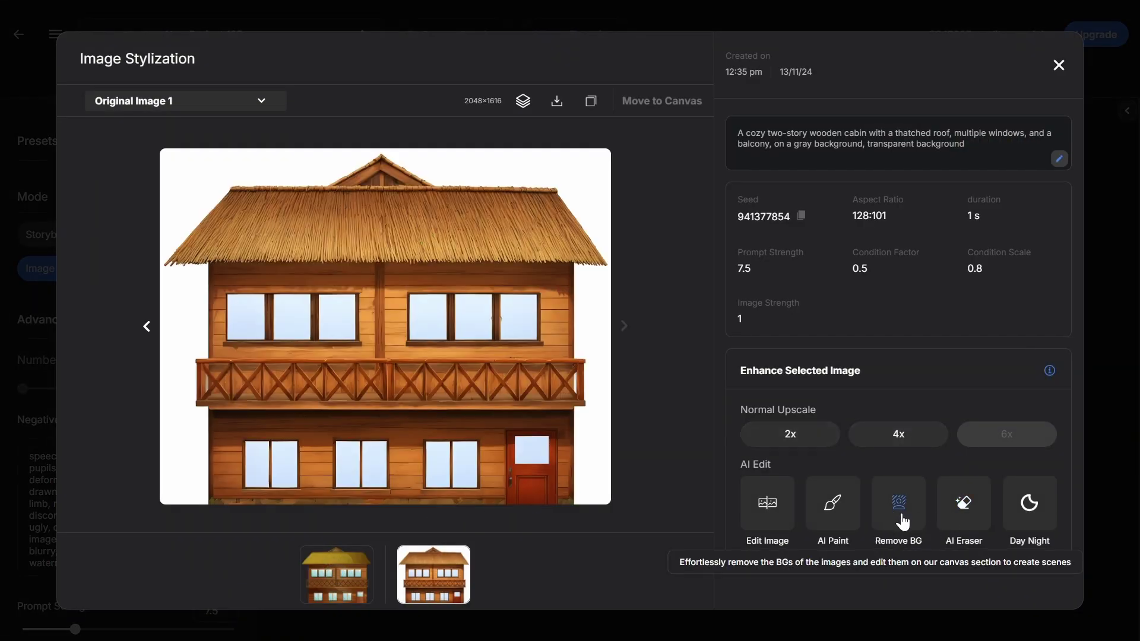
{"action": "left_click", "coordinate": [903, 521]}
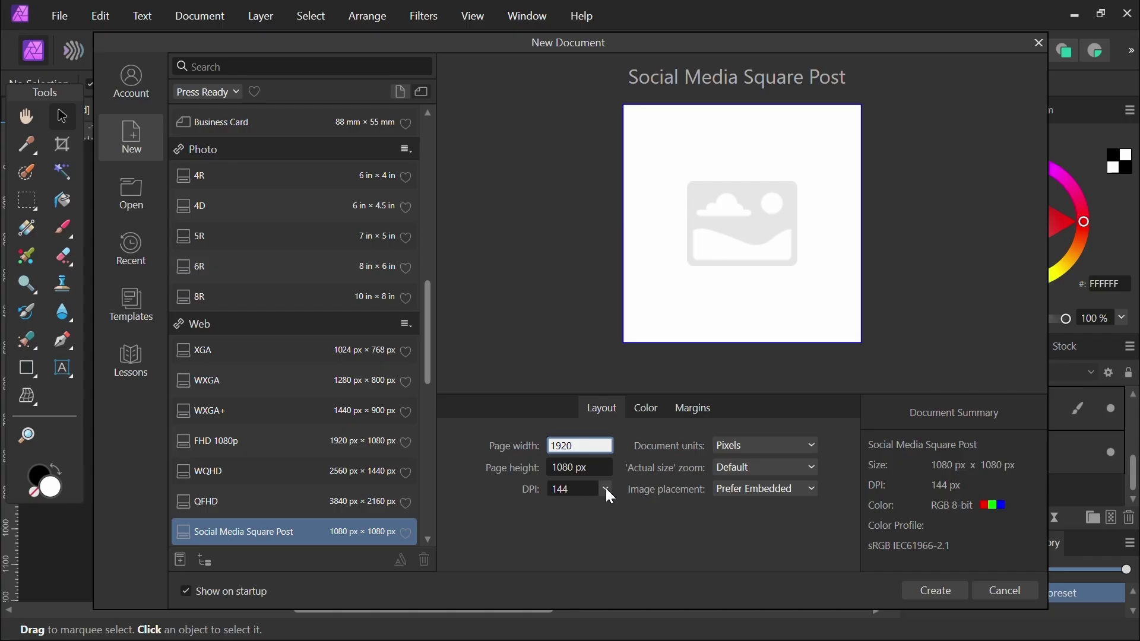
Create a new 1920x1080 document and paste in the selected house and tree images.
{"action": "left_click", "coordinate": [606, 488]}
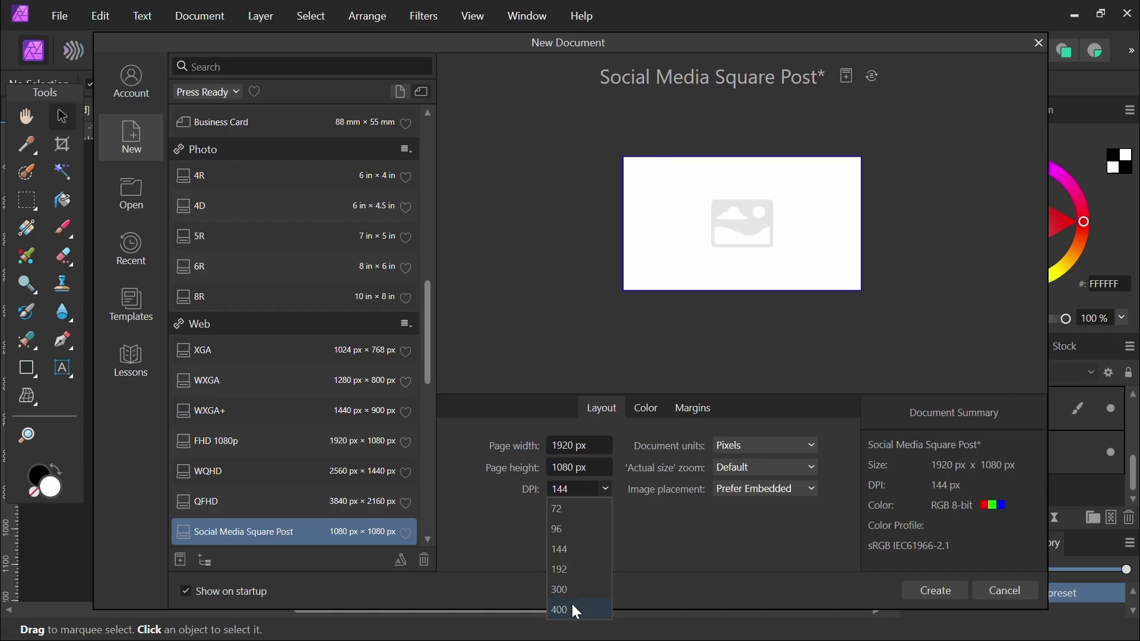
{"action": "left_click", "coordinate": [933, 594]}
{"action": "key", "text": "alt+Tab"}
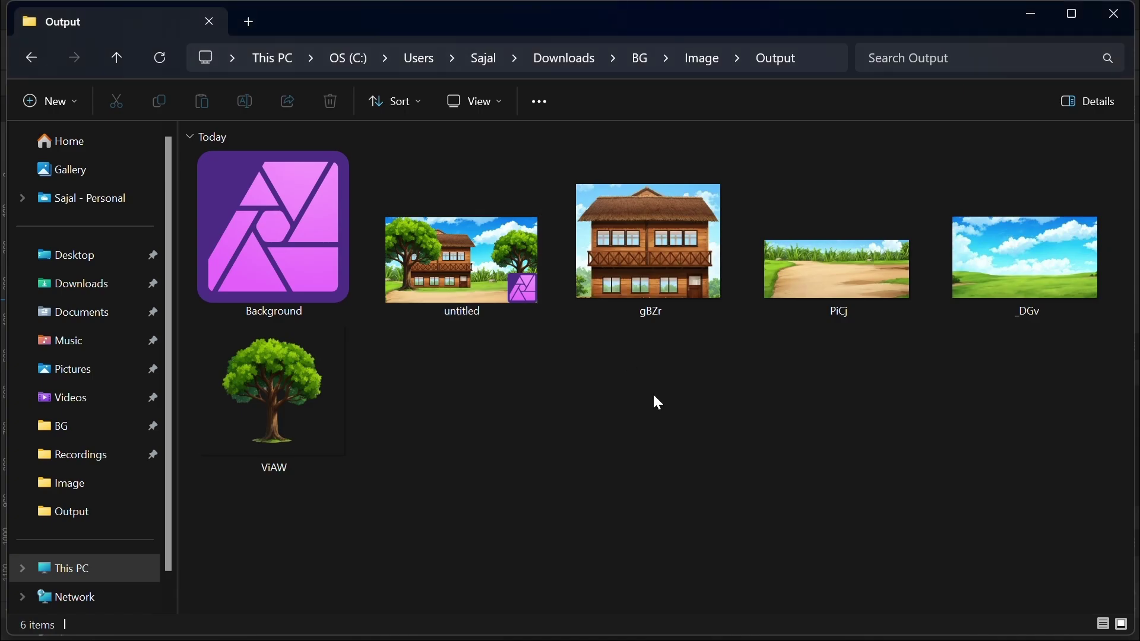
{"action": "left_click", "coordinate": [650, 261]}
{"action": "left_click", "coordinate": [1009, 273], "text": "shift"}
{"action": "left_click", "coordinate": [242, 425], "text": "ctrl"}
{"action": "key", "text": "alt+Tab"}
{"action": "key", "text": "ctrl+v"}
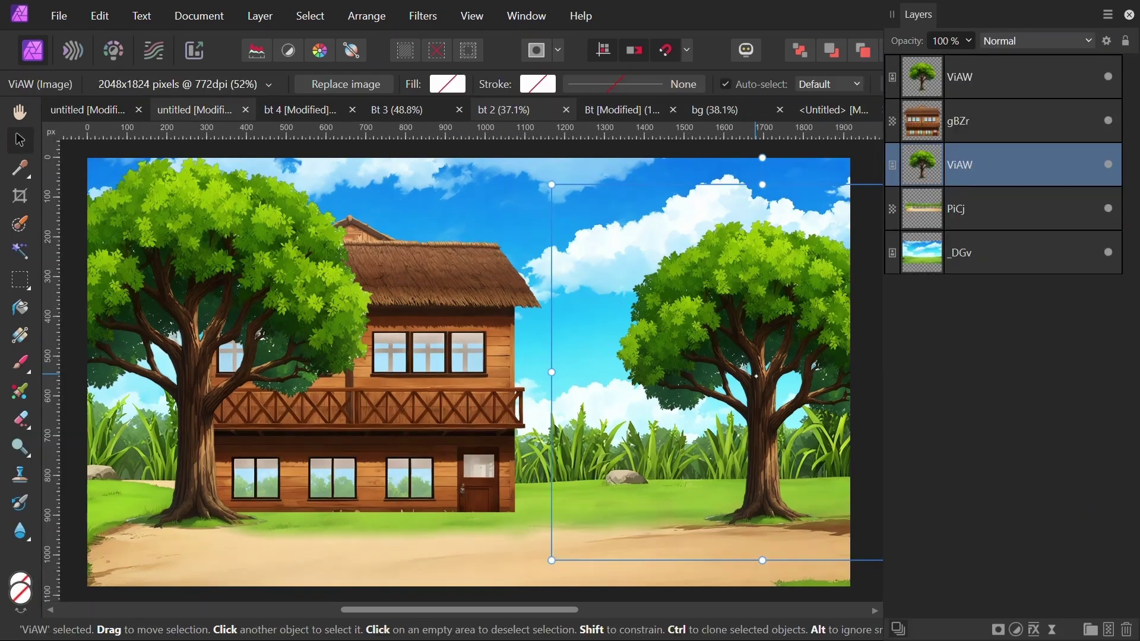
Bring the tree layer forward, move the house left, and place a tree copy far left.
{"action": "key", "text": "ctrl+bracketright"}
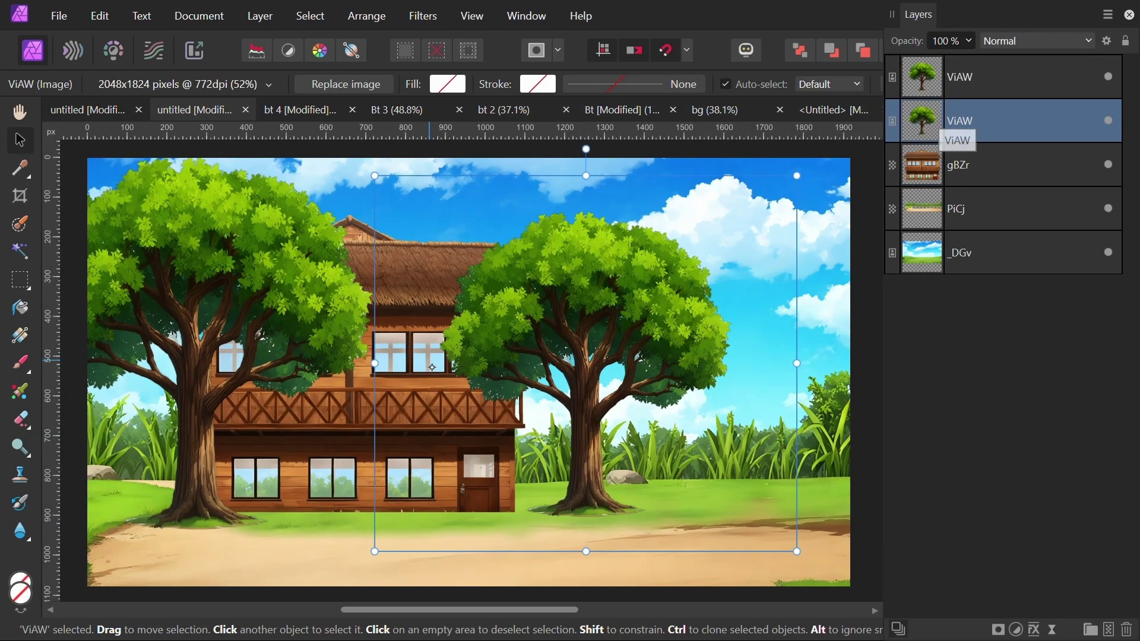
{"action": "key", "text": "ctrl+bracketright"}
{"action": "left_click", "coordinate": [356, 385]}
{"action": "left_click_drag", "start_coordinate": [356, 386], "coordinate": [273, 392]}
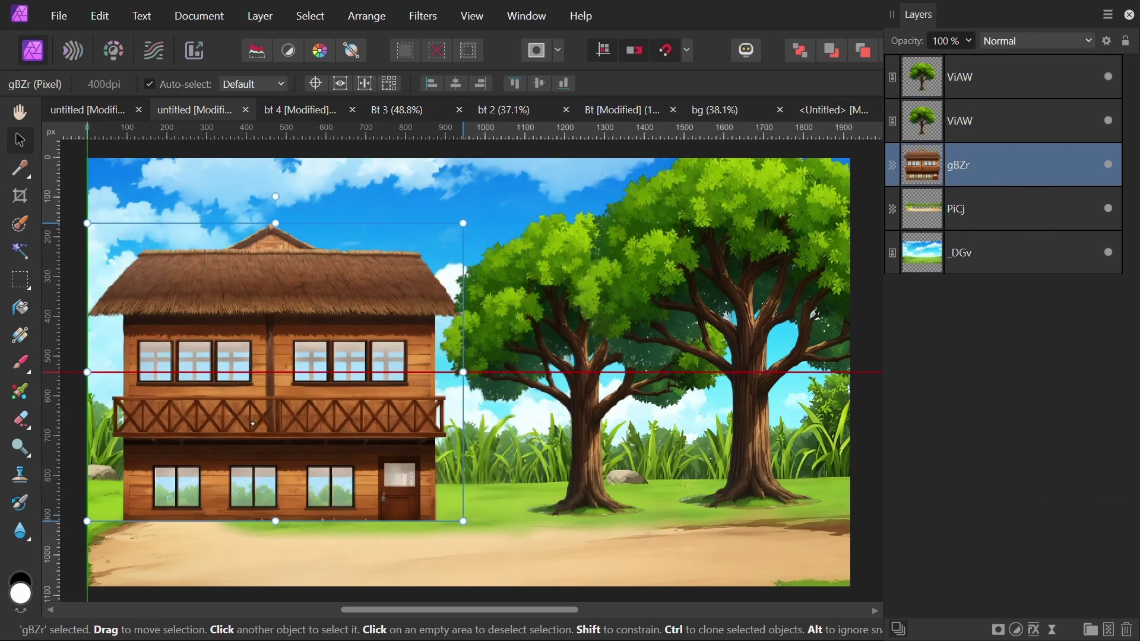
{"action": "left_click_drag", "start_coordinate": [552, 377], "coordinate": [595, 386]}
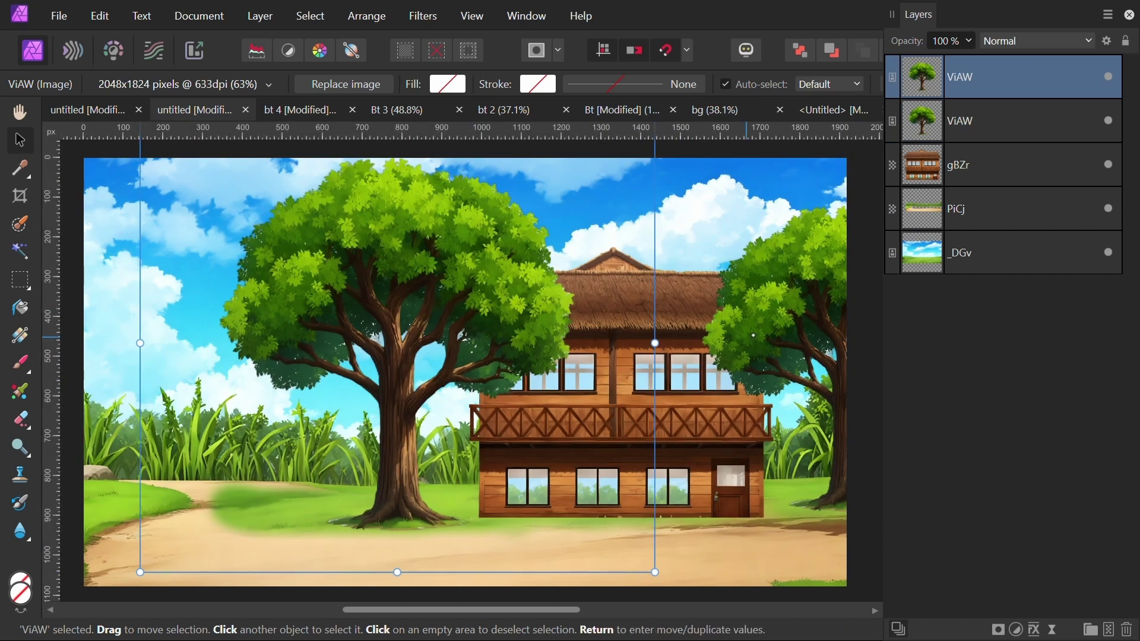
{"action": "left_click_drag", "start_coordinate": [653, 356], "coordinate": [104, 358]}
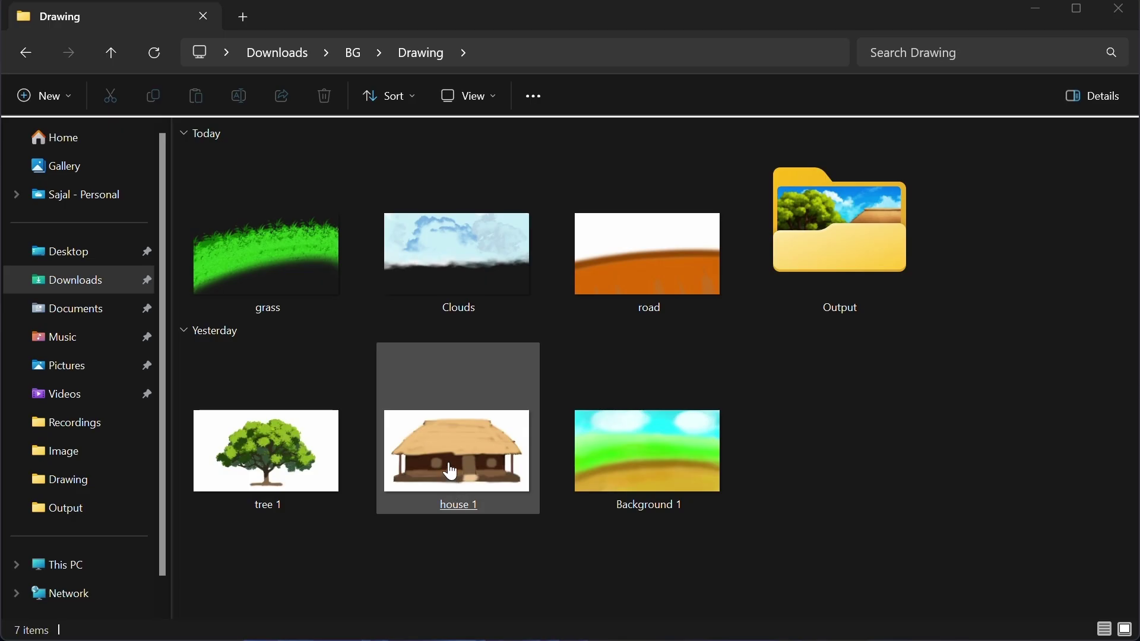
Preview house 1, tree 1, road, Clouds and grass, then pick house 1 for upload.
{"action": "left_click", "coordinate": [451, 472]}
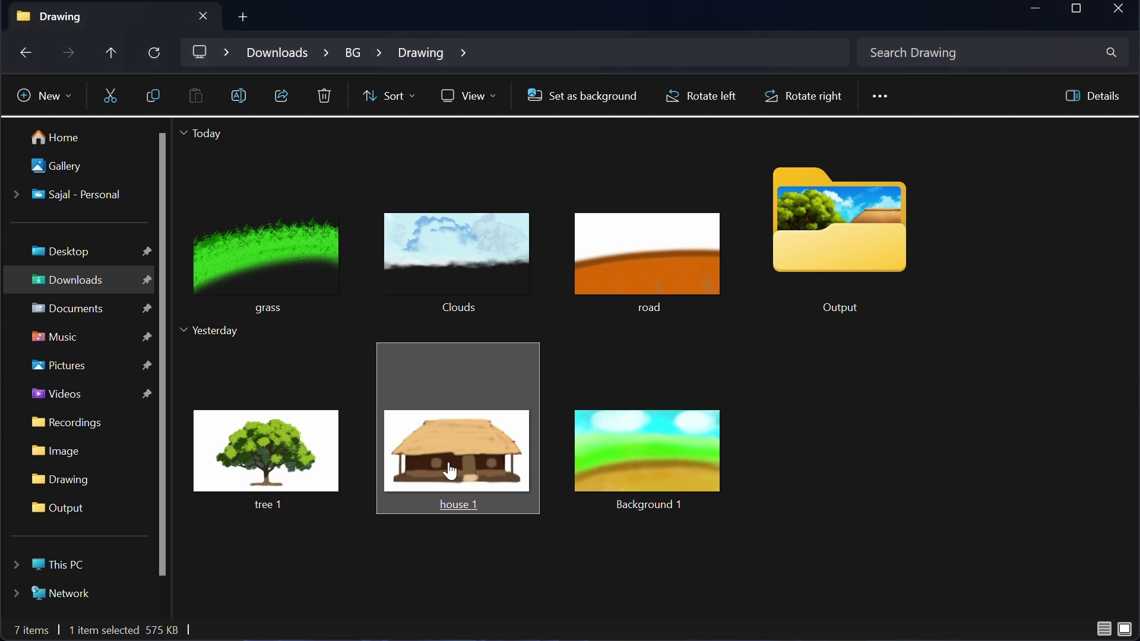
{"action": "double_click", "coordinate": [451, 472]}
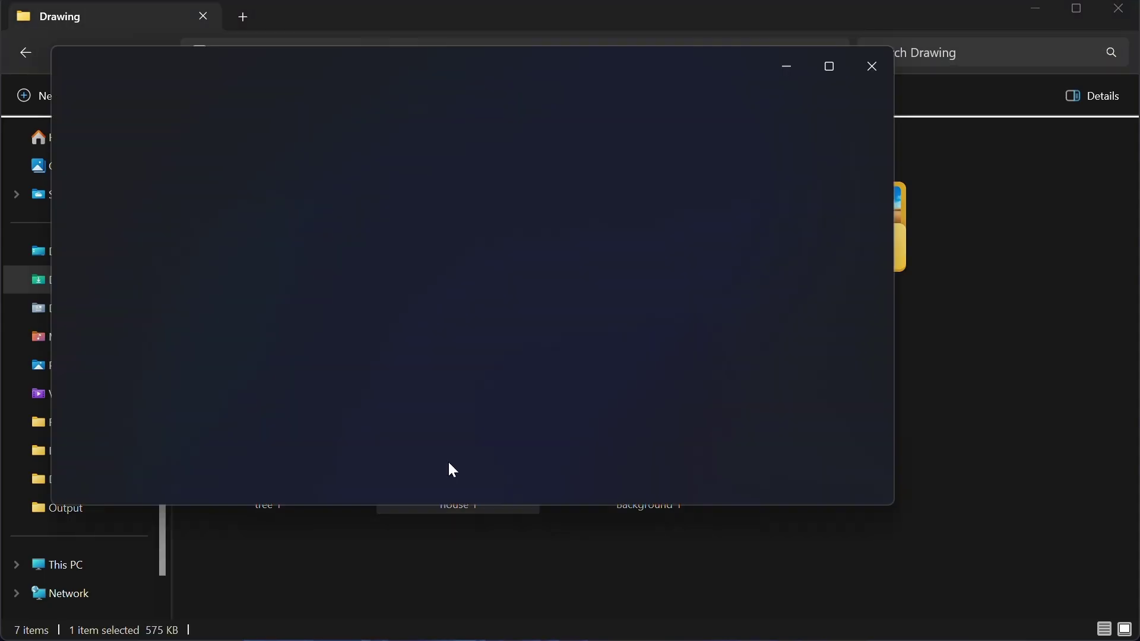
{"action": "left_click", "coordinate": [65, 280]}
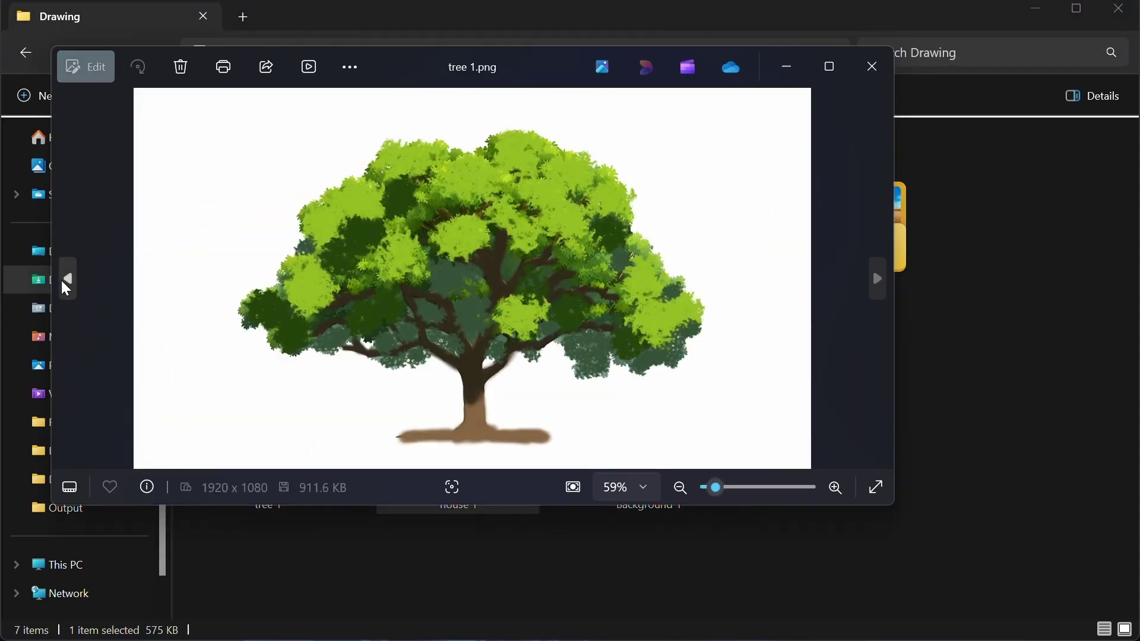
{"action": "left_click", "coordinate": [66, 283]}
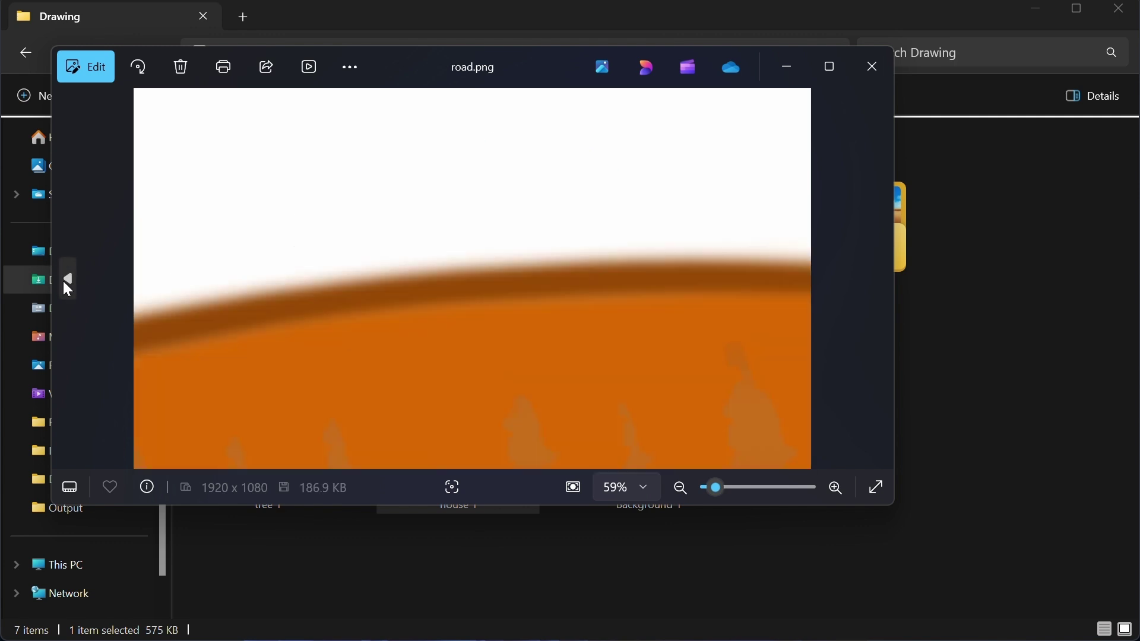
{"action": "left_click", "coordinate": [74, 285]}
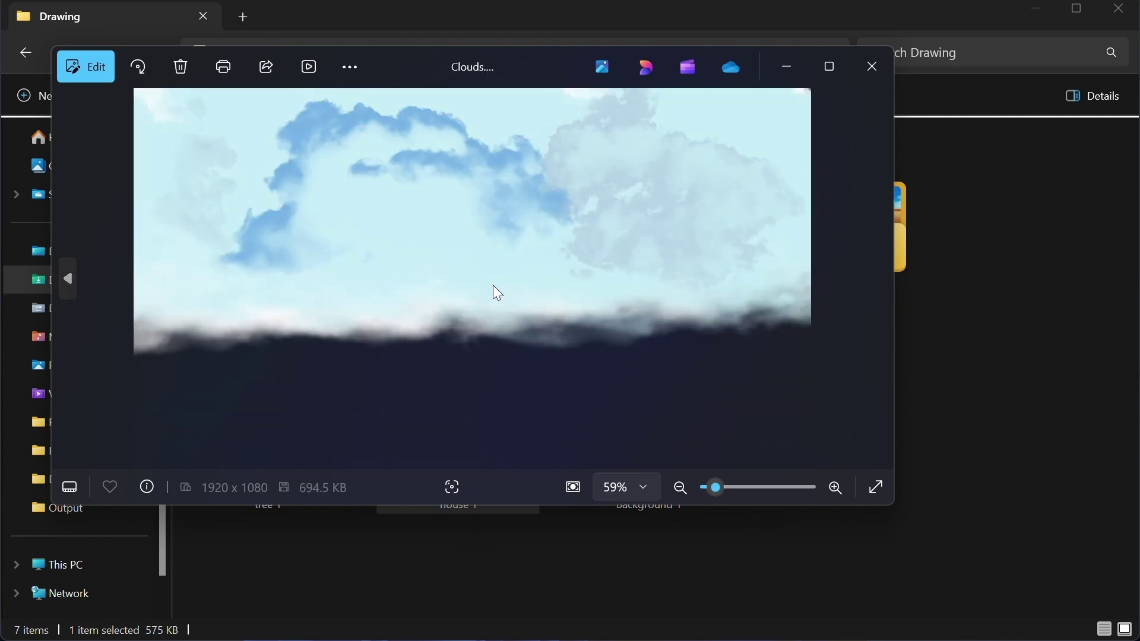
{"action": "left_click", "coordinate": [70, 280]}
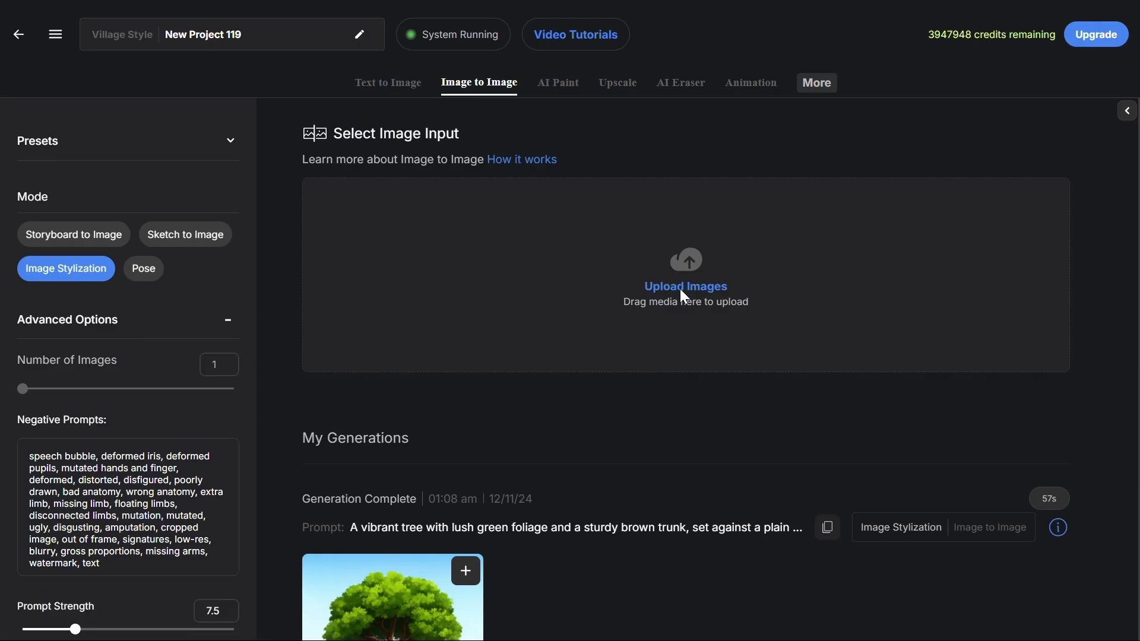
{"action": "left_click", "coordinate": [683, 287]}
{"action": "double_click", "coordinate": [464, 449]}
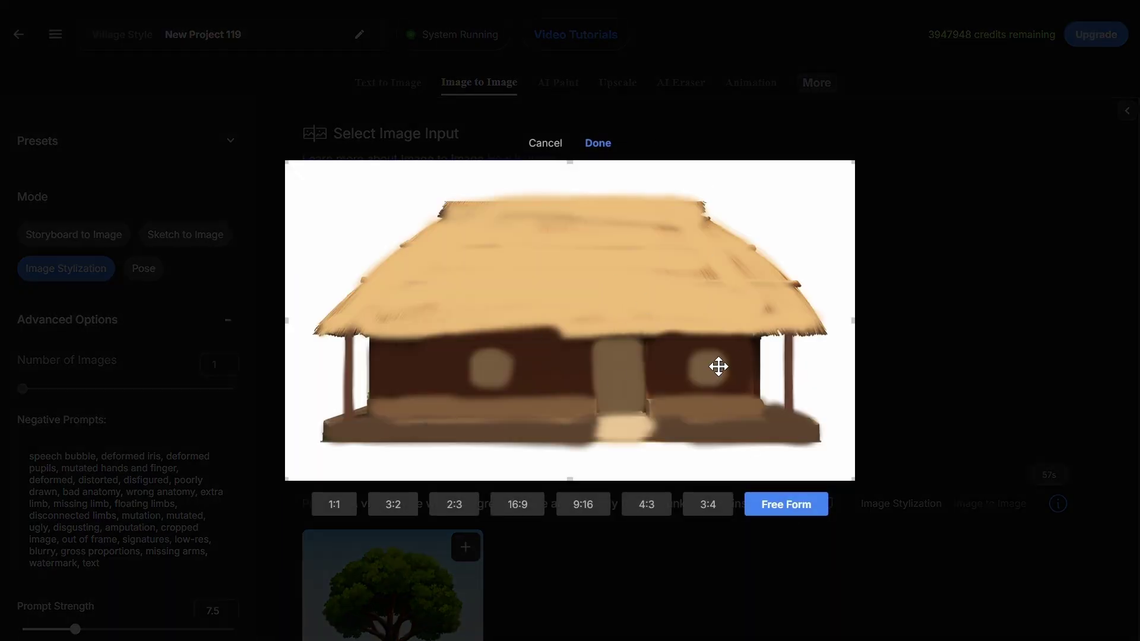
Stylize the house sketch with an auto prompt, generate, and remove the result's background.
{"action": "left_click", "coordinate": [597, 143]}
{"action": "left_click", "coordinate": [920, 469]}
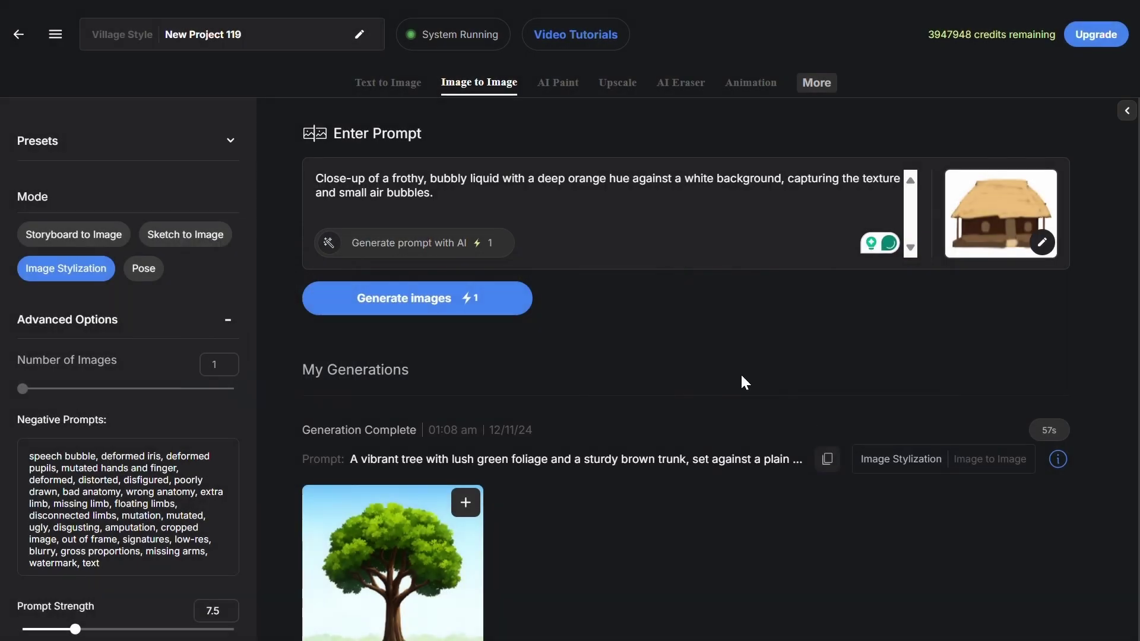
{"action": "left_click", "coordinate": [328, 245]}
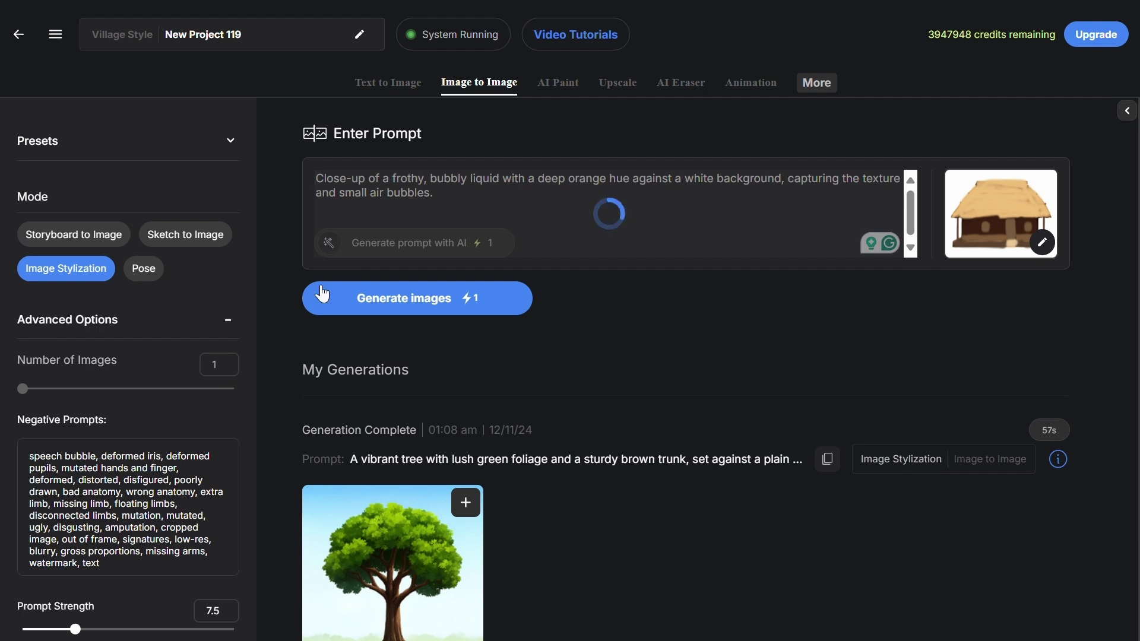
{"action": "left_click", "coordinate": [460, 308]}
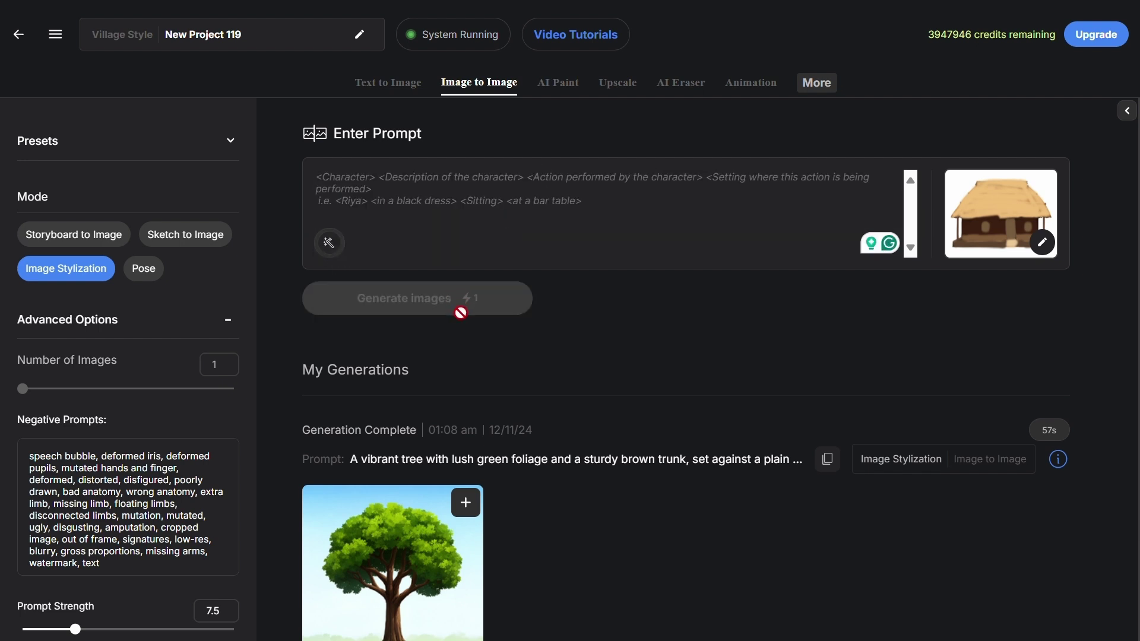
{"action": "left_click", "coordinate": [410, 478]}
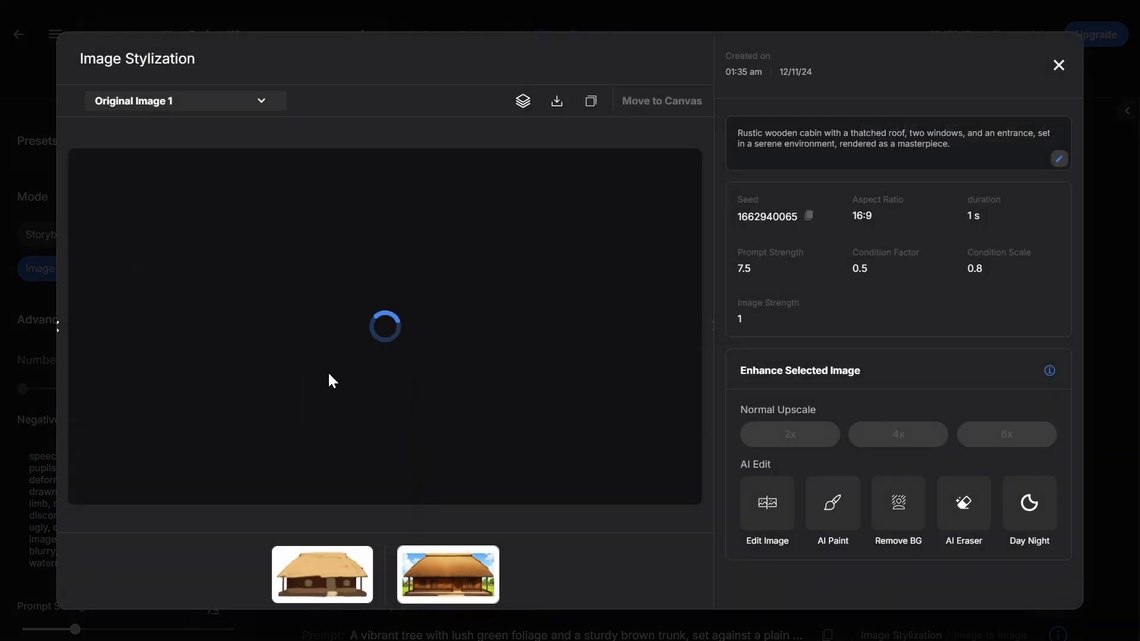
{"action": "left_click", "coordinate": [897, 512]}
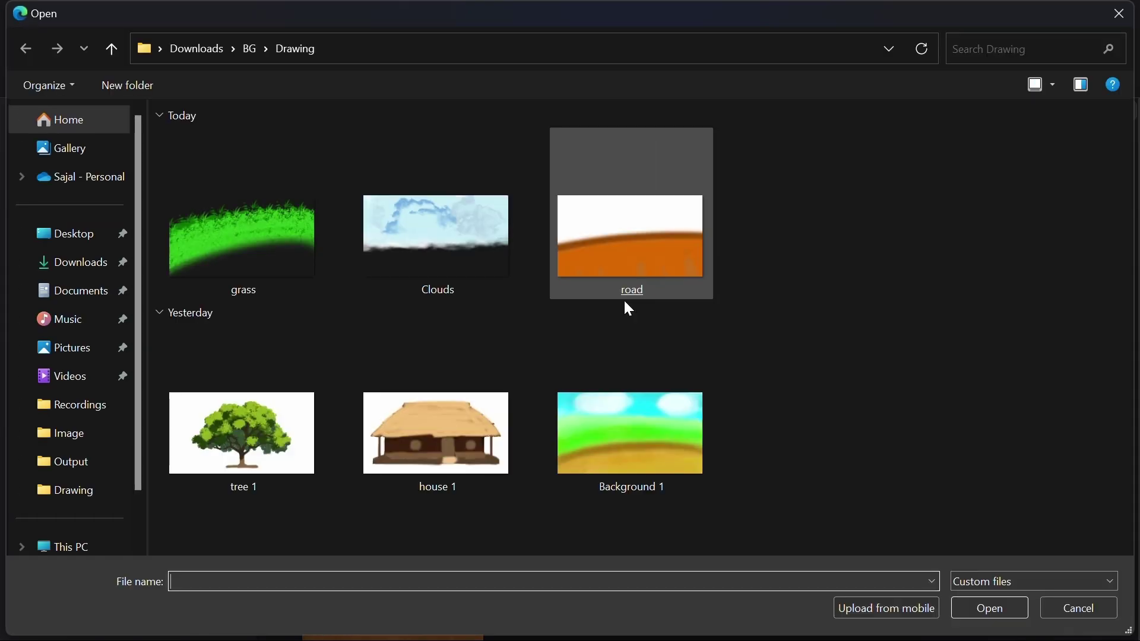
Upload the tree 1 sketch, stylize it, and remove the generated tree's background.
{"action": "double_click", "coordinate": [242, 430]}
{"action": "left_click", "coordinate": [597, 144]}
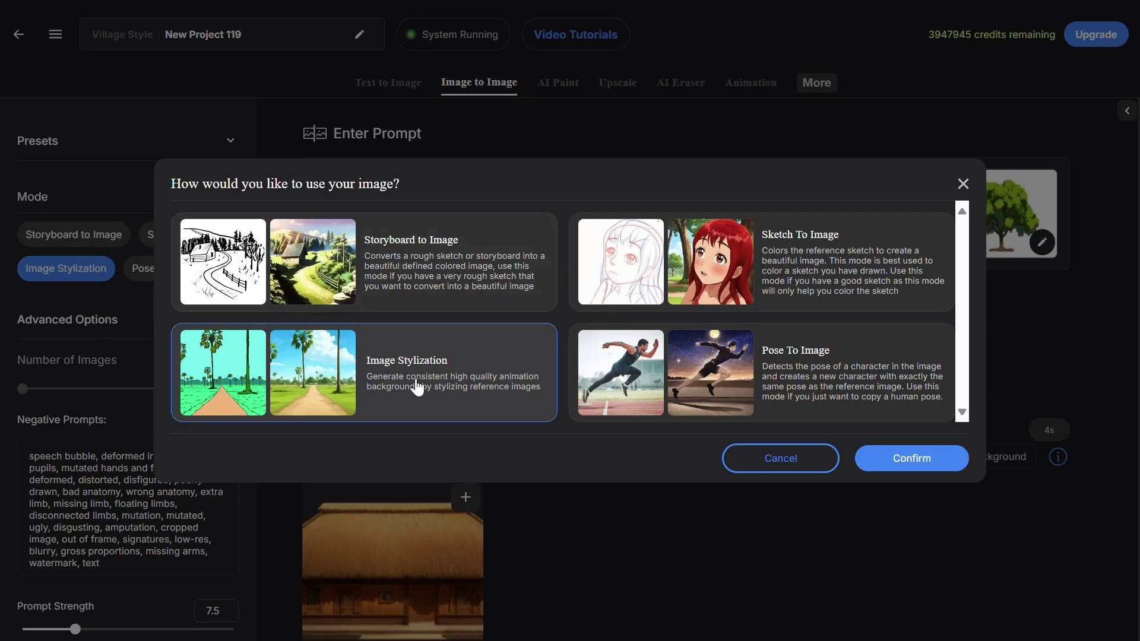
{"action": "left_click", "coordinate": [889, 459]}
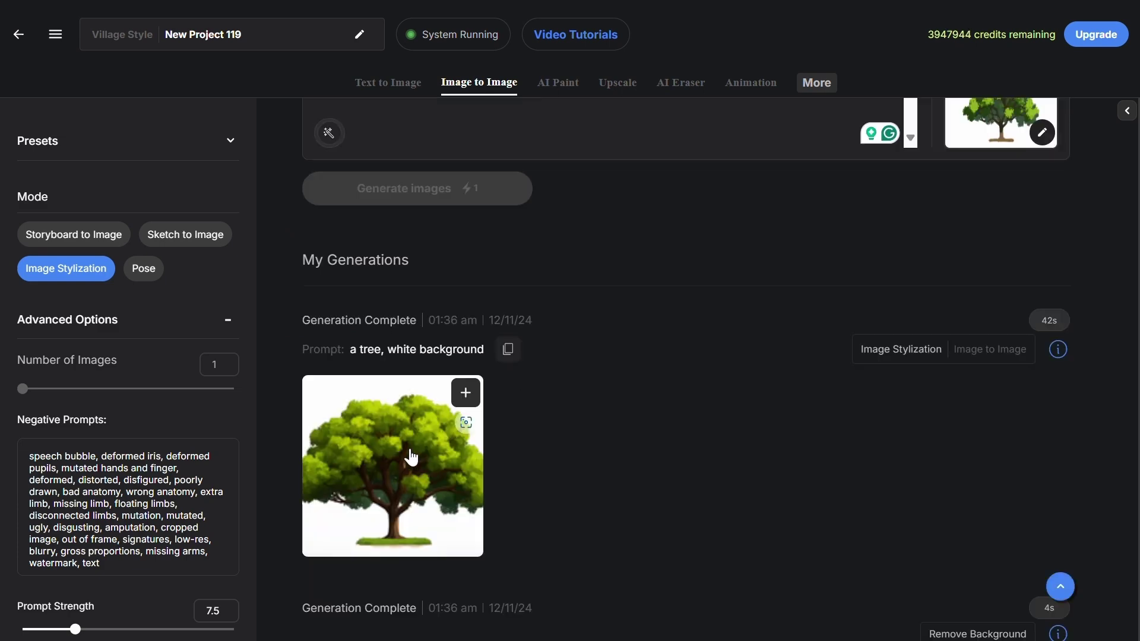
{"action": "left_click", "coordinate": [416, 392]}
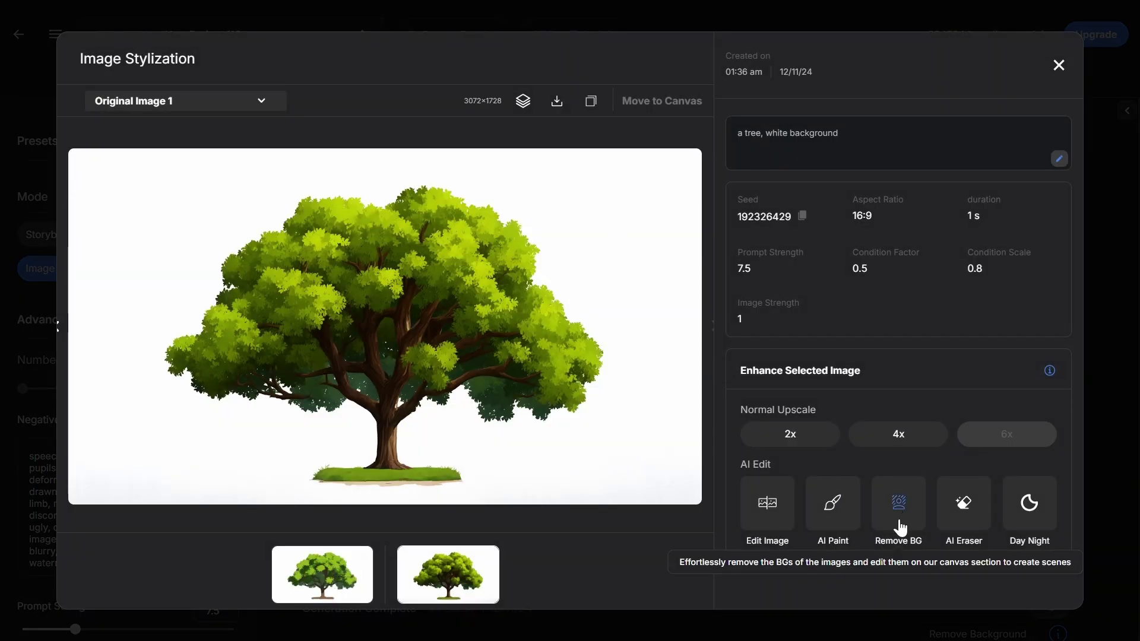
{"action": "left_click", "coordinate": [900, 525]}
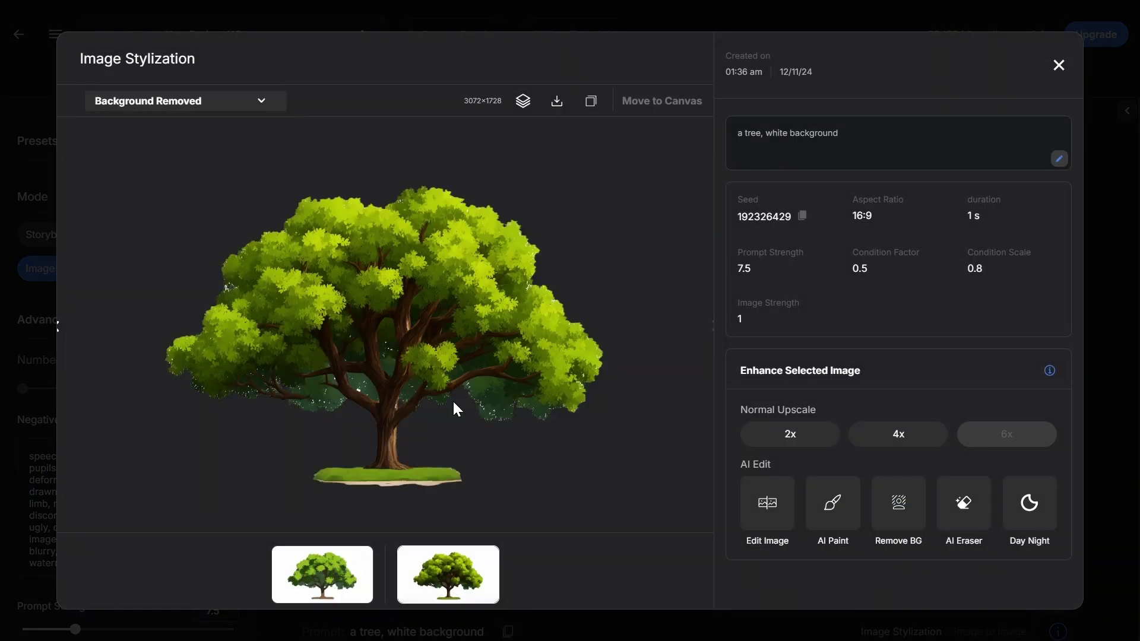
{"action": "key", "text": "Escape"}
Upload the Clouds sketch and generate a stylized clouds image.
{"action": "left_click", "coordinate": [610, 298]}
{"action": "double_click", "coordinate": [473, 252]}
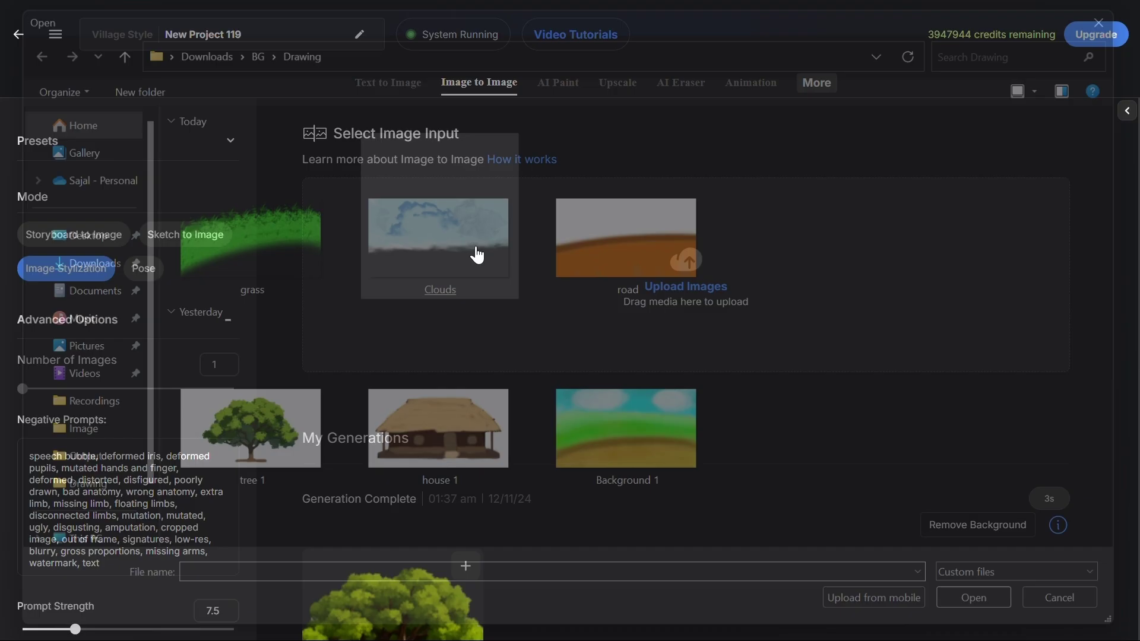
{"action": "left_click", "coordinate": [595, 143]}
{"action": "left_click", "coordinate": [911, 457]}
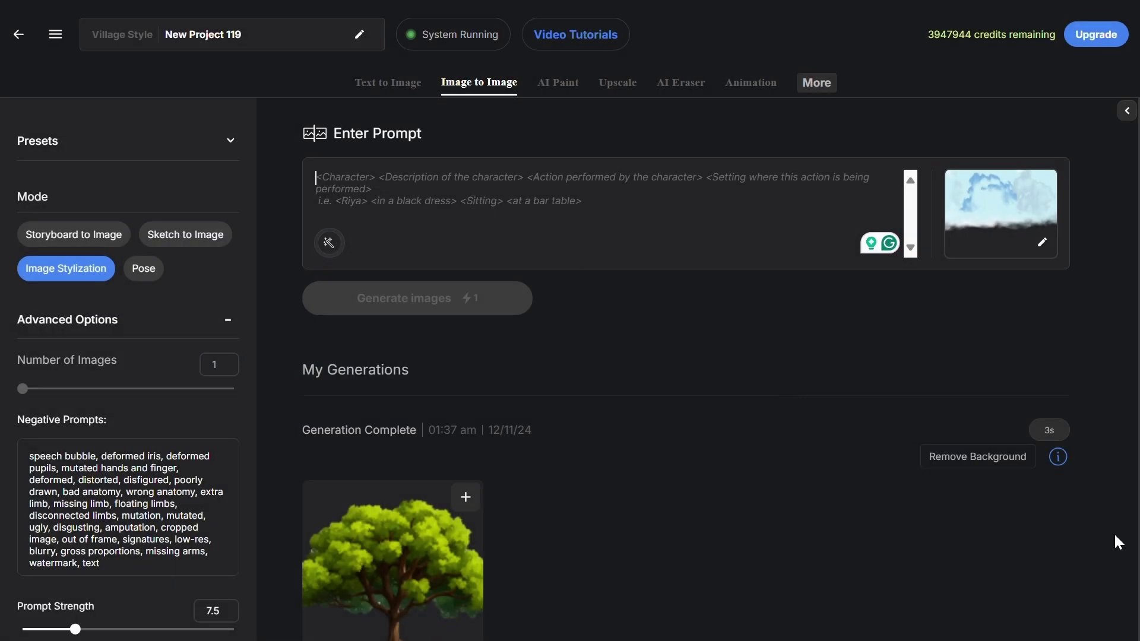
{"action": "type", "text": "sky, clouds, sky background"}
{"action": "left_click", "coordinate": [399, 299]}
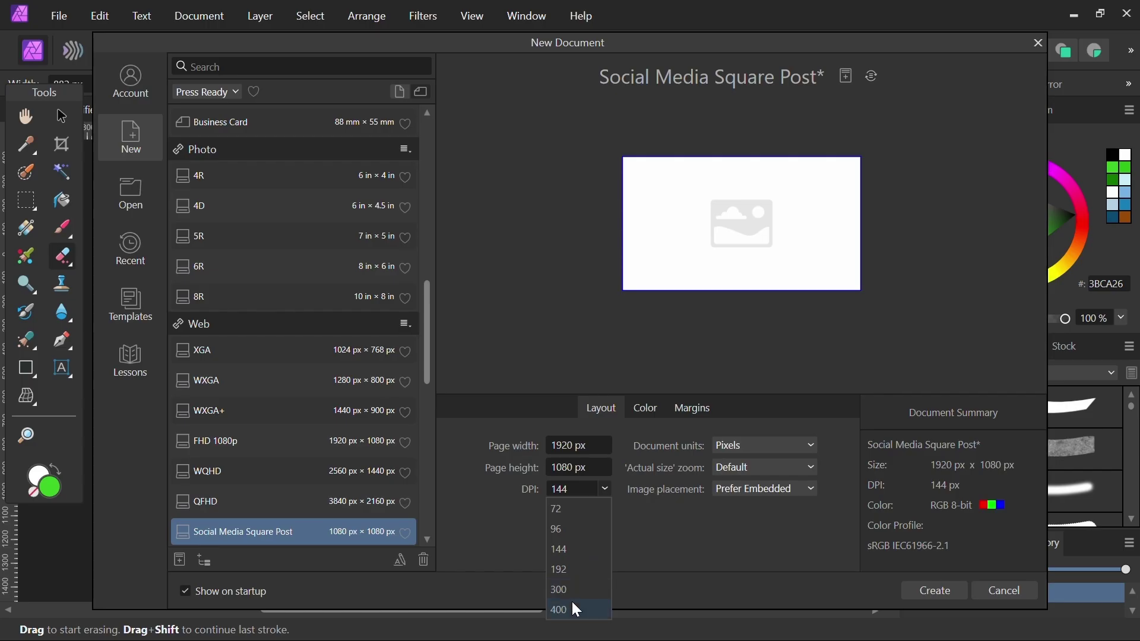
Create a new 400 dpi document and bring the five cutouts into it.
{"action": "left_click", "coordinate": [571, 600]}
{"action": "left_click", "coordinate": [935, 589]}
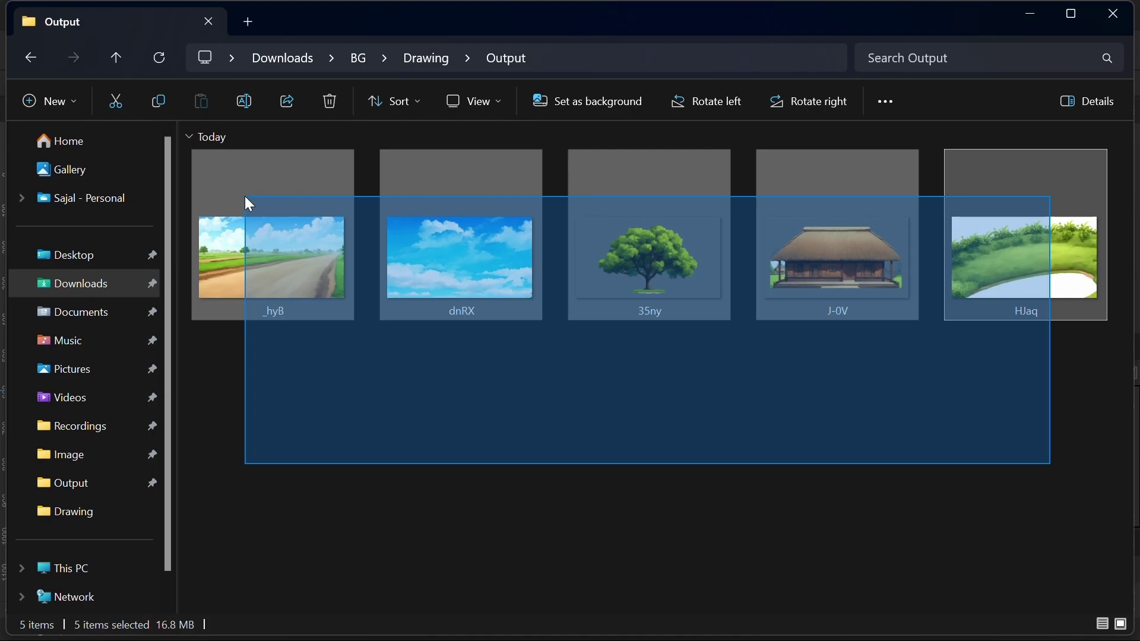
{"action": "left_click_drag", "start_coordinate": [246, 198], "coordinate": [297, 312]}
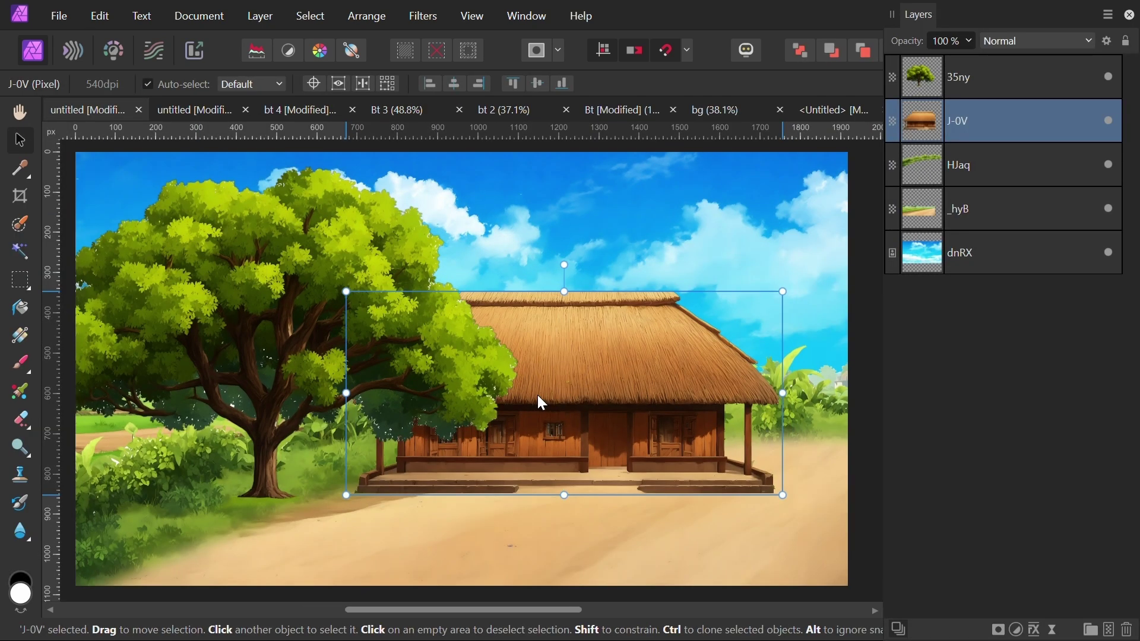
Move tree layer 35ny to the right and send it behind the hut.
{"action": "left_click", "coordinate": [590, 558]}
{"action": "left_click", "coordinate": [276, 326]}
{"action": "left_click_drag", "start_coordinate": [276, 325], "coordinate": [813, 332]}
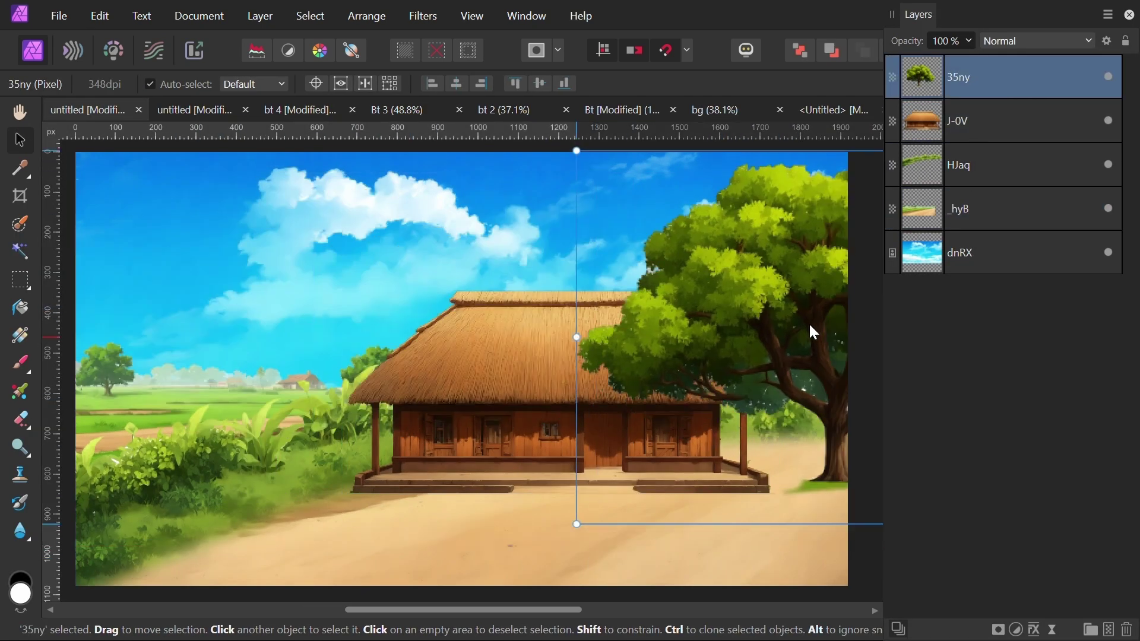
{"action": "key", "text": "ctrl+bracketleft"}
Reposition grass layer HJaq and move the tree to the left behind the hut.
{"action": "left_click", "coordinate": [272, 473]}
{"action": "left_click", "coordinate": [248, 419]}
{"action": "left_click_drag", "start_coordinate": [248, 419], "coordinate": [525, 402]}
{"action": "left_click", "coordinate": [784, 321]}
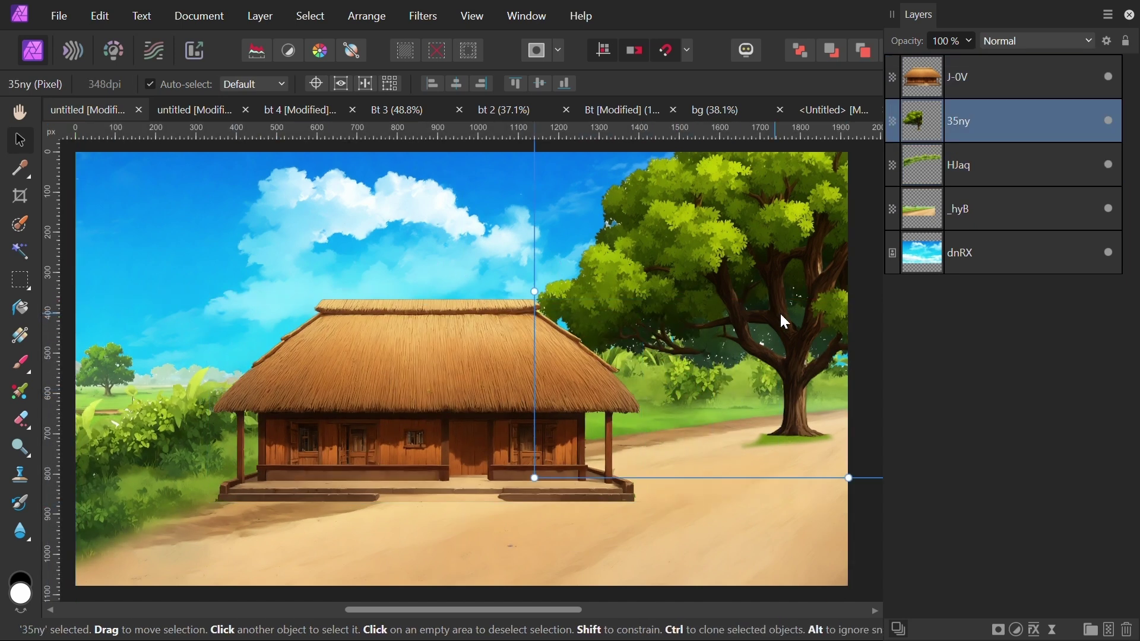
{"action": "left_click_drag", "start_coordinate": [781, 316], "coordinate": [204, 336]}
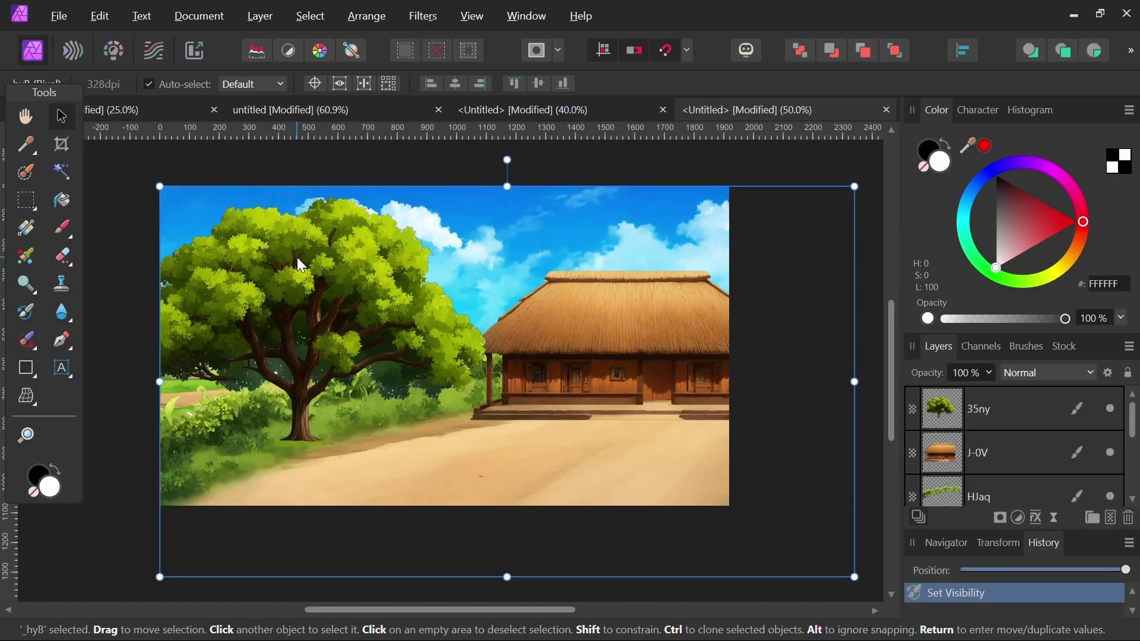
{"action": "key", "text": "ctrl+alt+shift+w"}
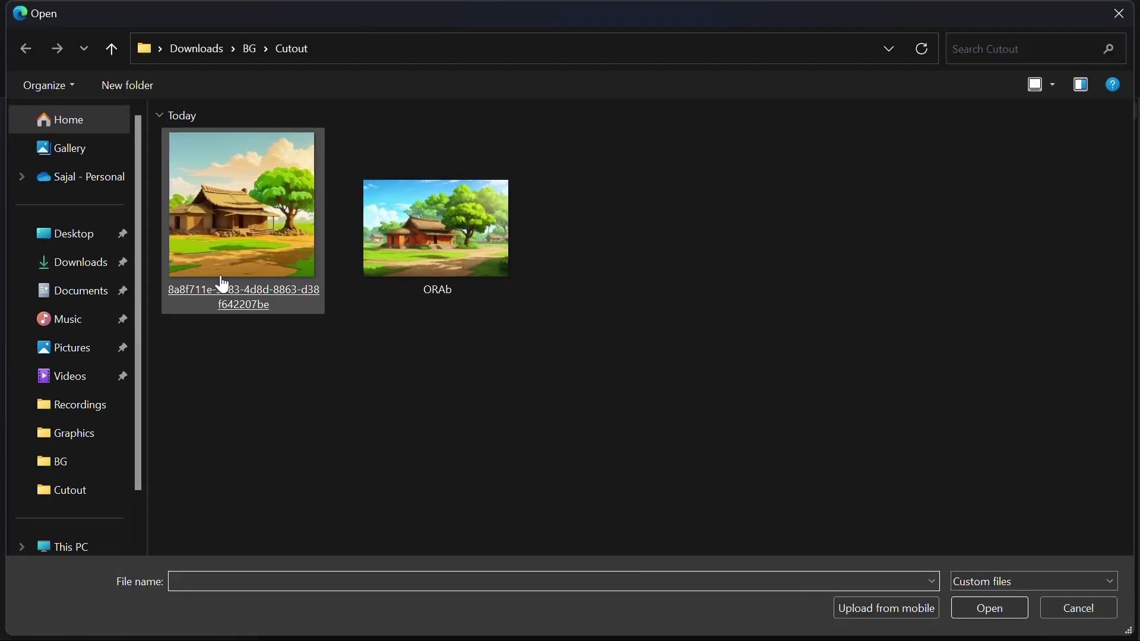
{"action": "double_click", "coordinate": [251, 224]}
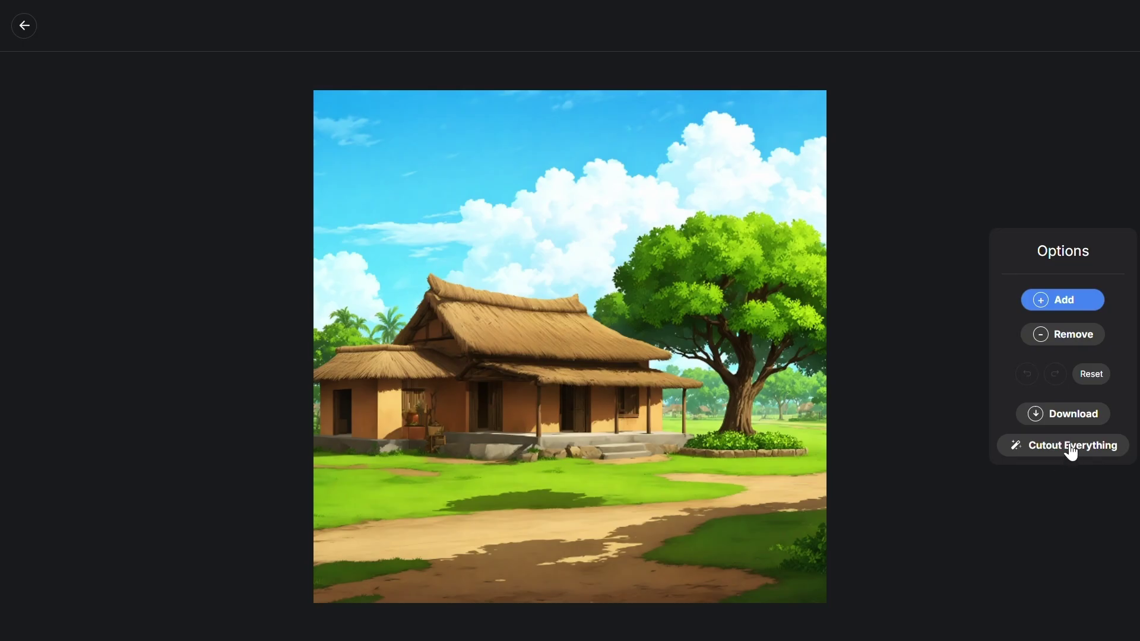
{"action": "left_click", "coordinate": [1017, 449]}
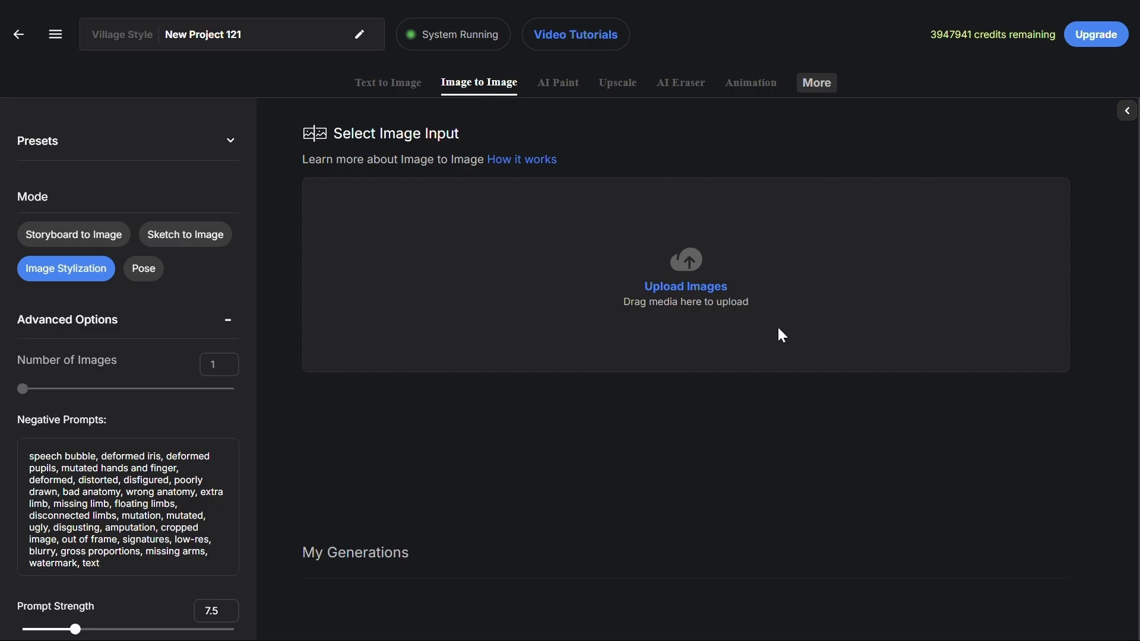
{"action": "left_click", "coordinate": [781, 335]}
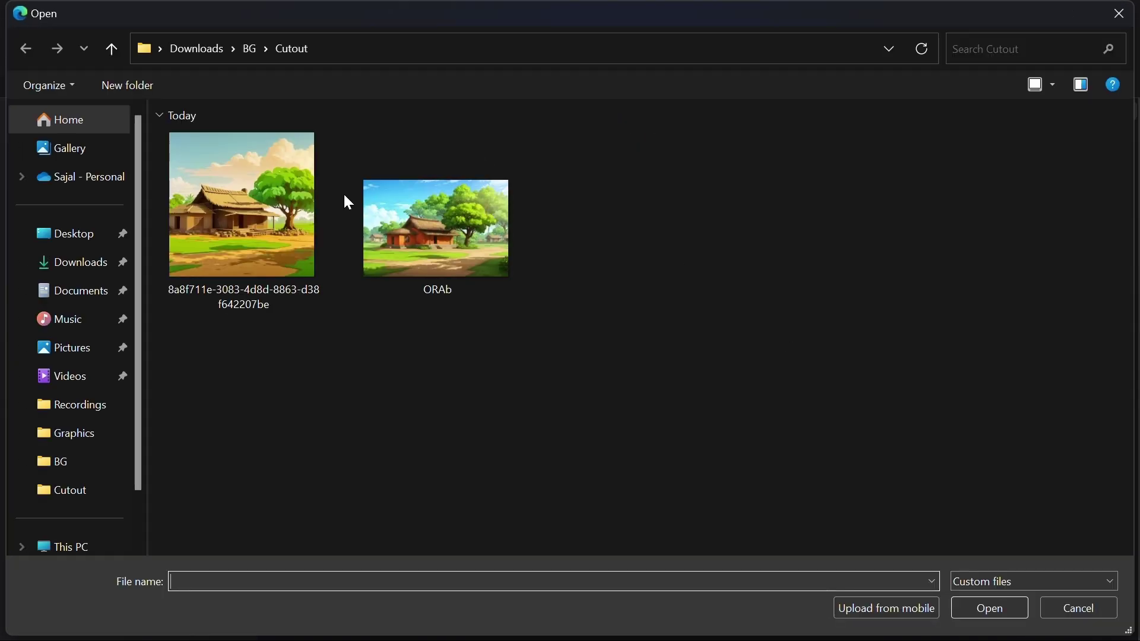
Stylize the house picture with an auto-written rural-scene prompt and generate images.
{"action": "double_click", "coordinate": [271, 250]}
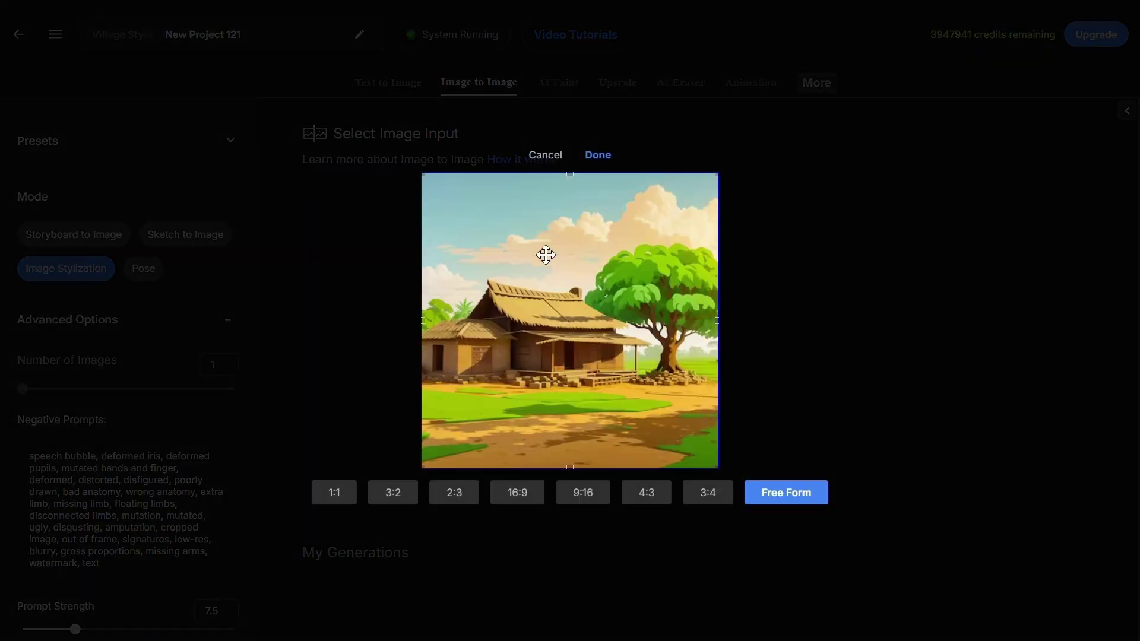
{"action": "left_click", "coordinate": [597, 156]}
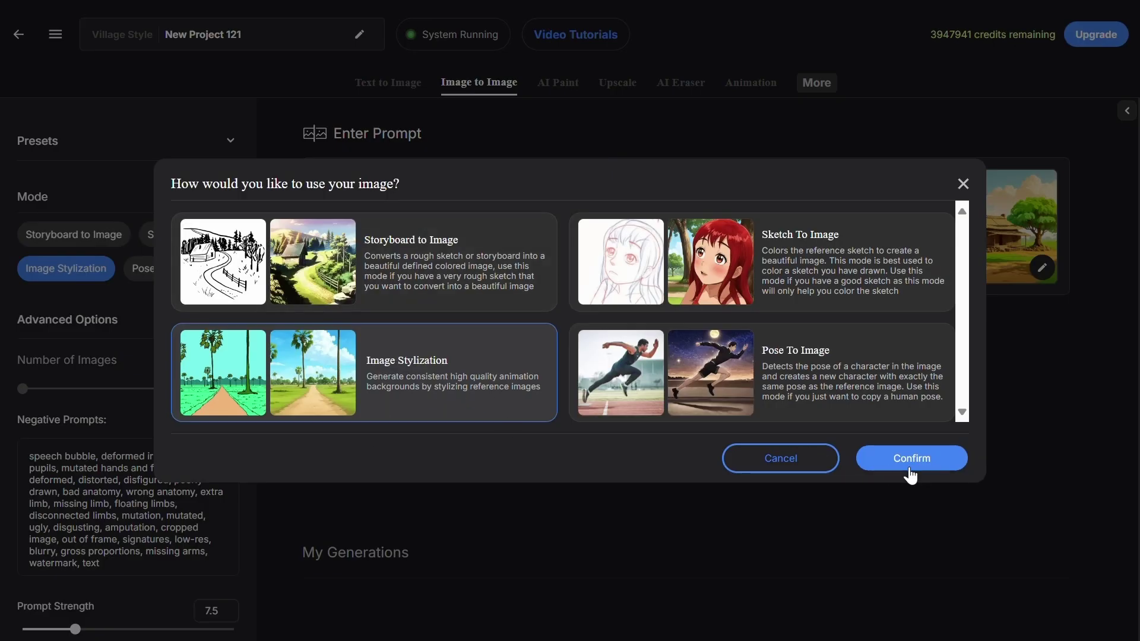
{"action": "left_click", "coordinate": [910, 469]}
{"action": "left_click", "coordinate": [326, 269]}
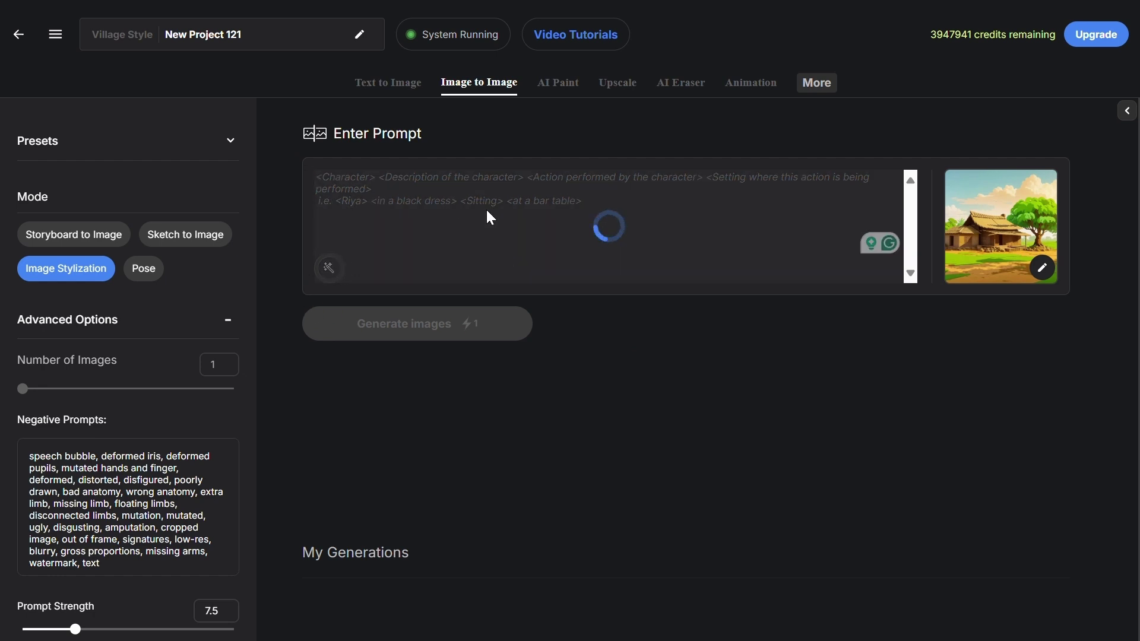
{"action": "left_click", "coordinate": [522, 343]}
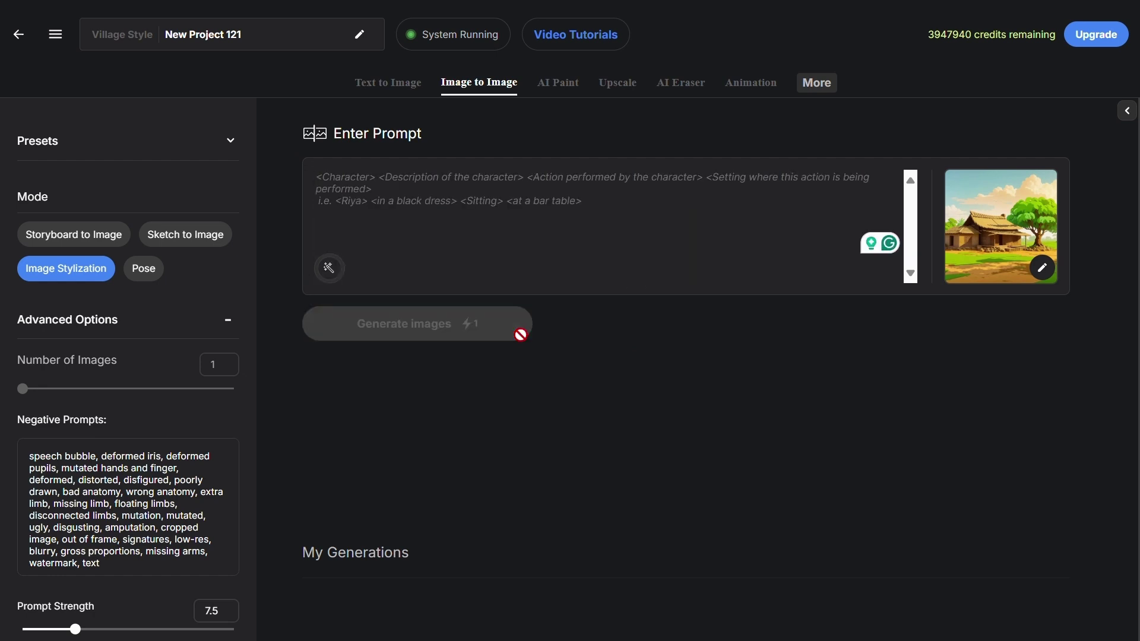
{"action": "scroll", "coordinate": [386, 425], "scroll_direction": "down", "scroll_amount": 2}
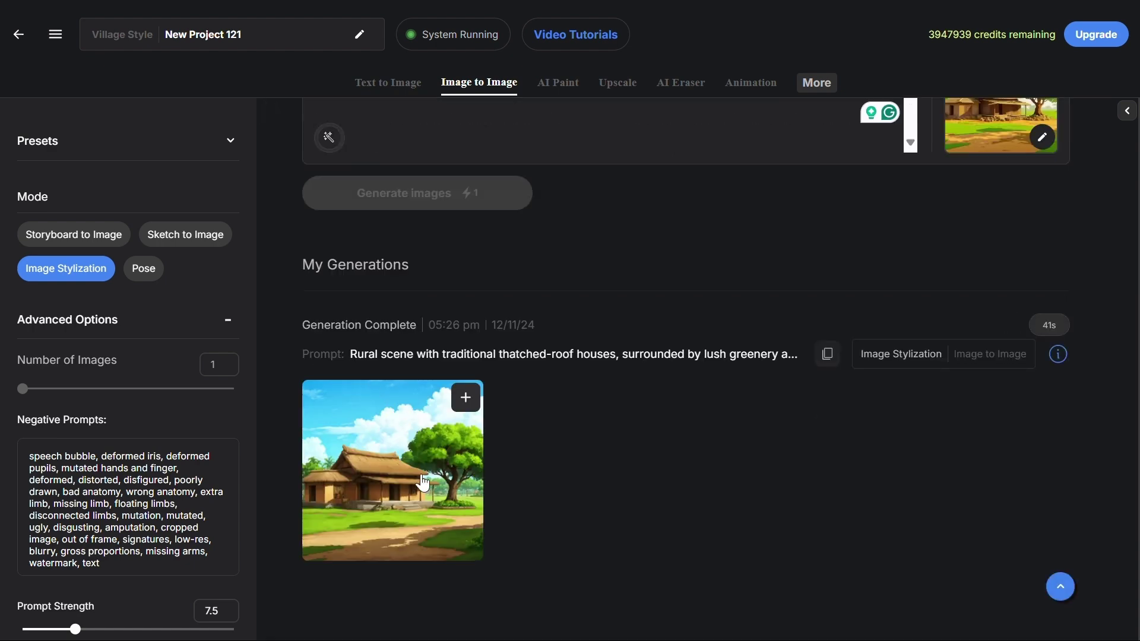
Open the generated village image in the layer editor and split it with Cutout Everything.
{"action": "left_click", "coordinate": [422, 482]}
{"action": "left_click", "coordinate": [516, 110]}
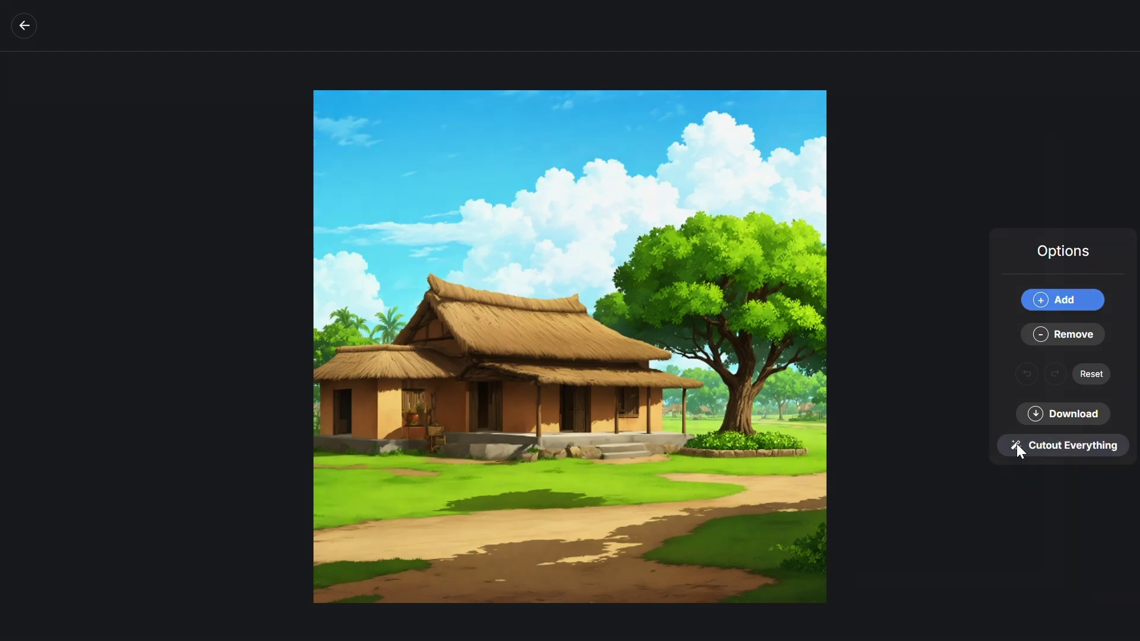
{"action": "left_click", "coordinate": [1017, 447]}
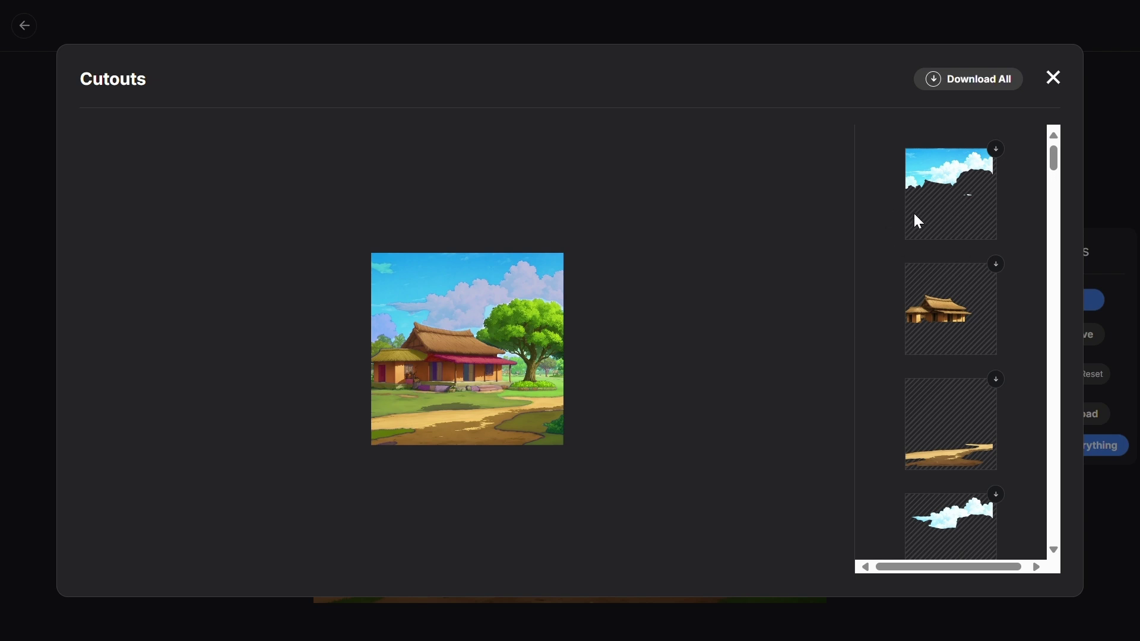
Review the full cutouts list, then download every cutout together as rTD9.zip.
{"action": "scroll", "coordinate": [939, 285], "scroll_direction": "down", "scroll_amount": 5}
{"action": "scroll", "coordinate": [936, 294], "scroll_direction": "down", "scroll_amount": 5}
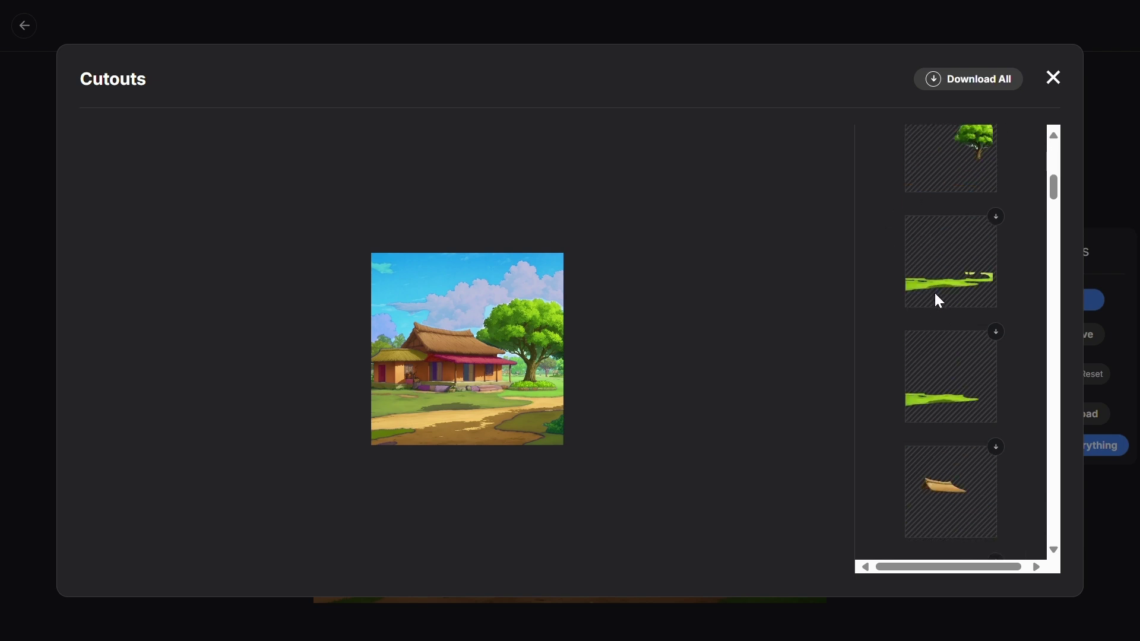
{"action": "scroll", "coordinate": [942, 317], "scroll_direction": "down", "scroll_amount": 8}
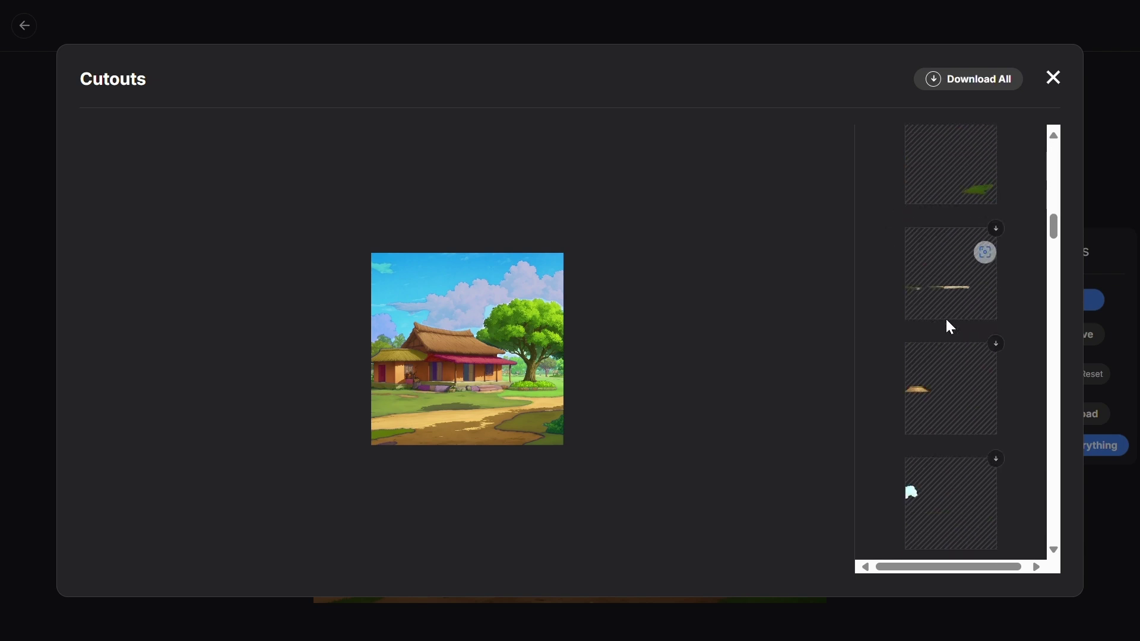
{"action": "scroll", "coordinate": [987, 349], "scroll_direction": "down", "scroll_amount": 10}
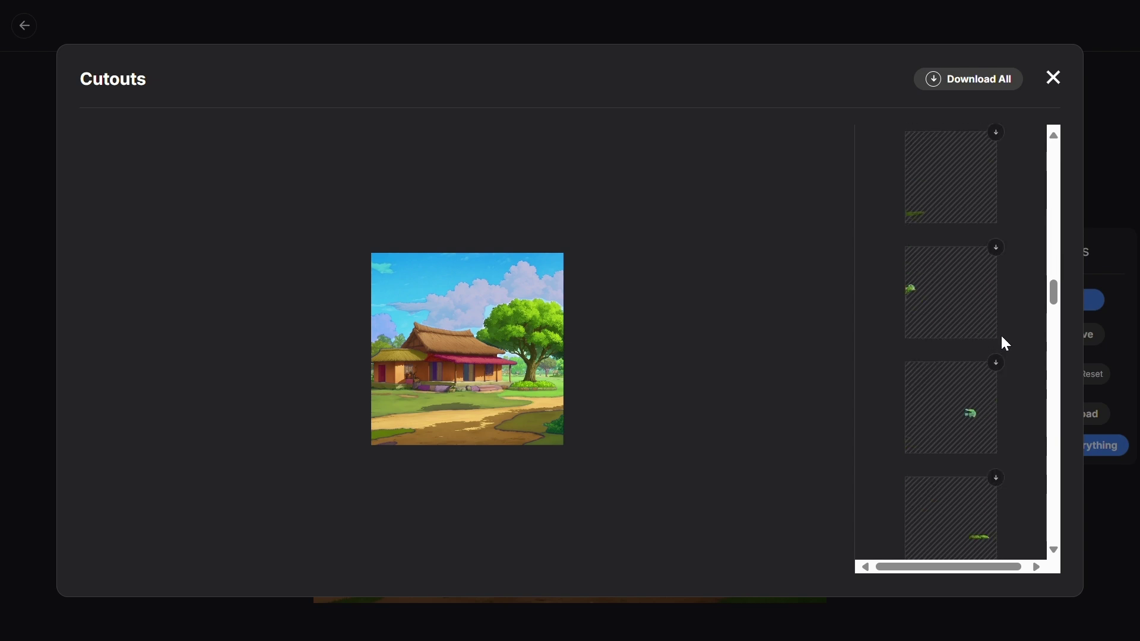
{"action": "scroll", "coordinate": [1002, 352], "scroll_direction": "down", "scroll_amount": 15}
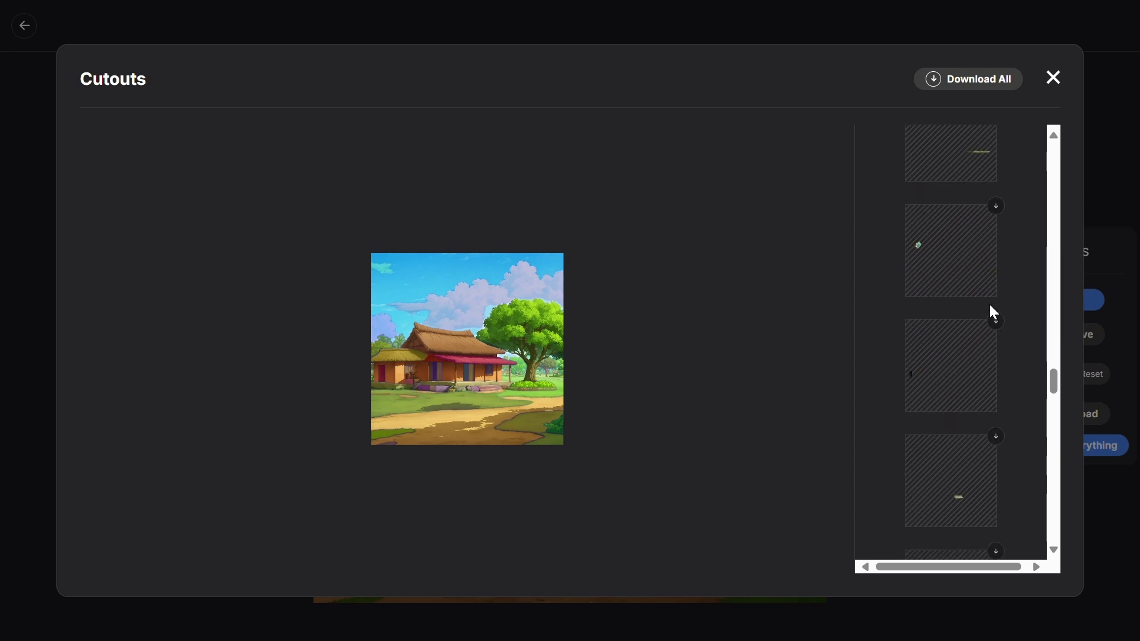
{"action": "scroll", "coordinate": [979, 359], "scroll_direction": "down", "scroll_amount": 15}
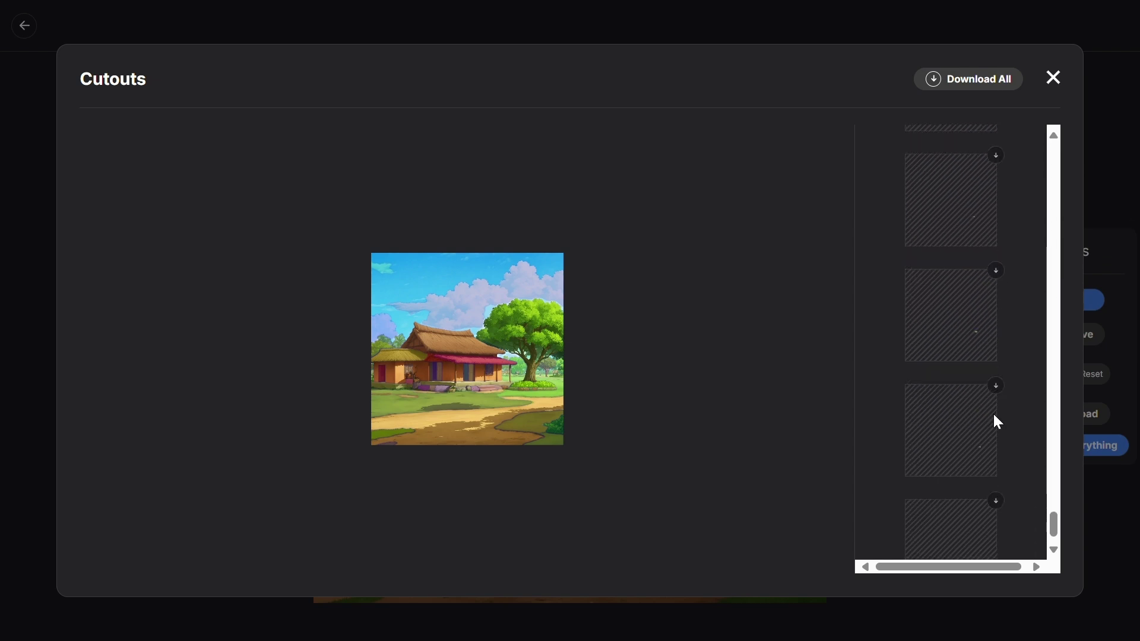
{"action": "scroll", "coordinate": [969, 129], "scroll_direction": "up", "scroll_amount": 10}
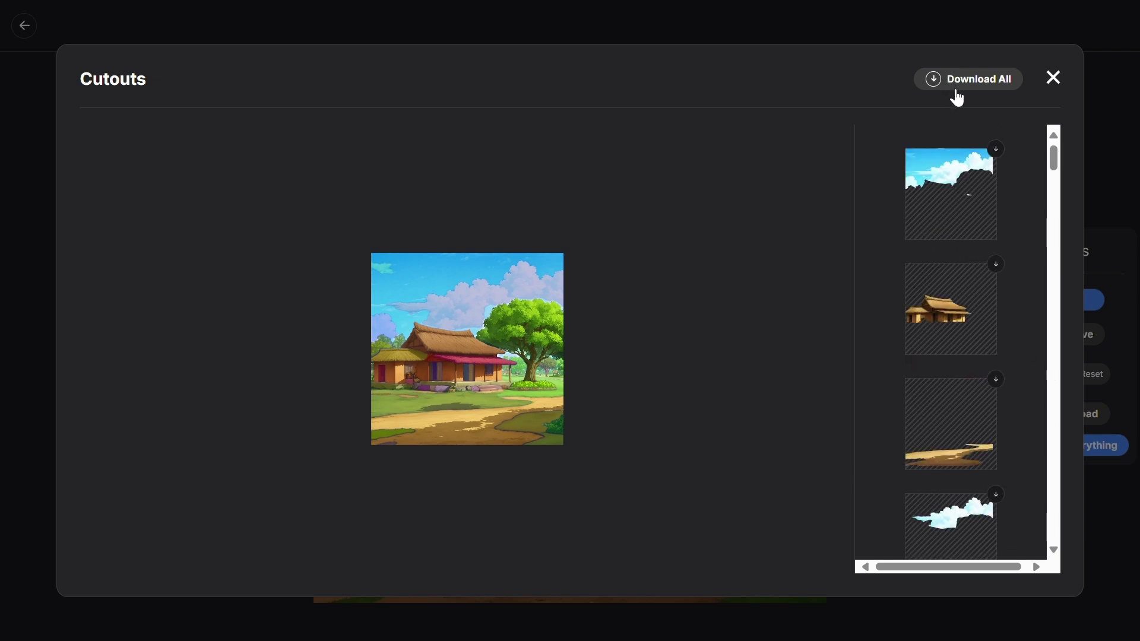
{"action": "left_click", "coordinate": [967, 94]}
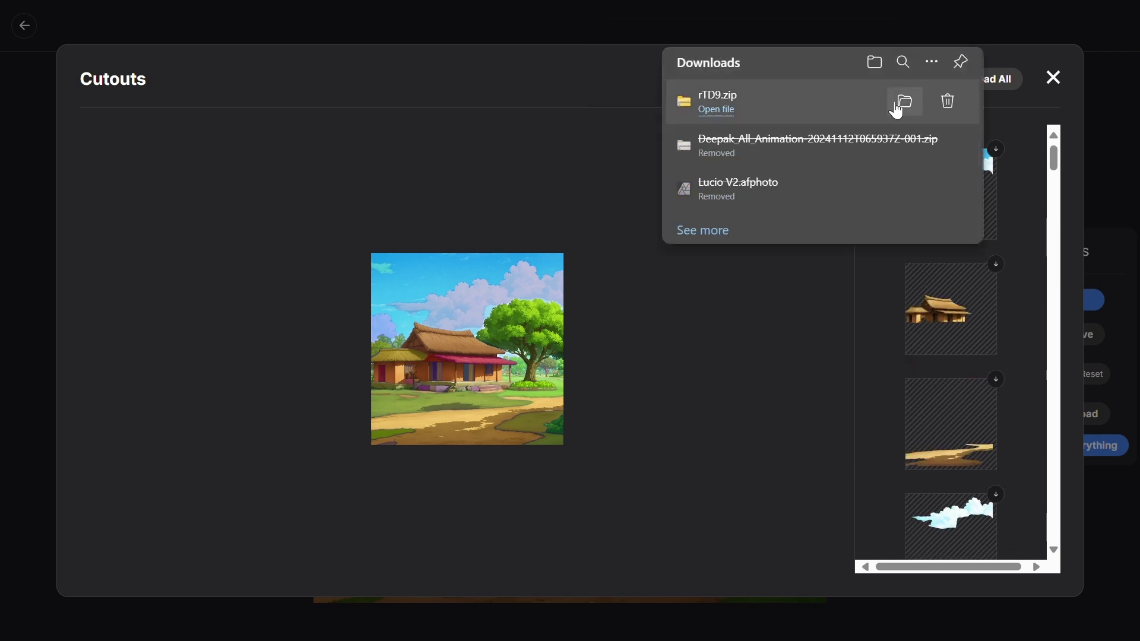
Extract rTD9.zip into the rTD9 folder and select all 59 cutout PNGs.
{"action": "left_click", "coordinate": [902, 99]}
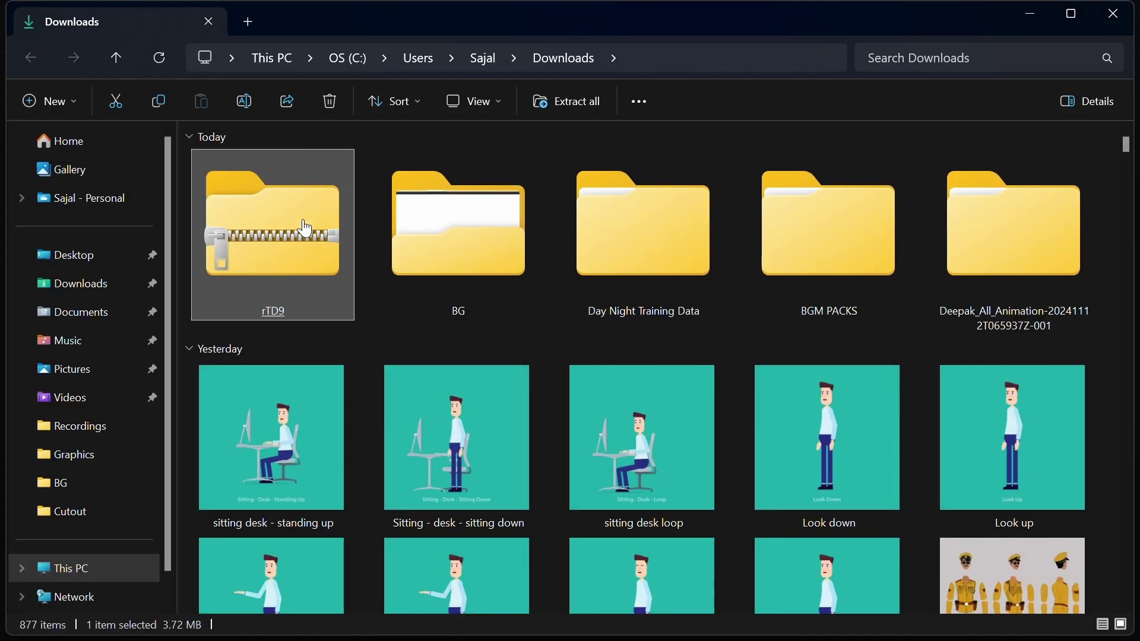
{"action": "left_click", "coordinate": [567, 101]}
{"action": "left_click", "coordinate": [710, 509]}
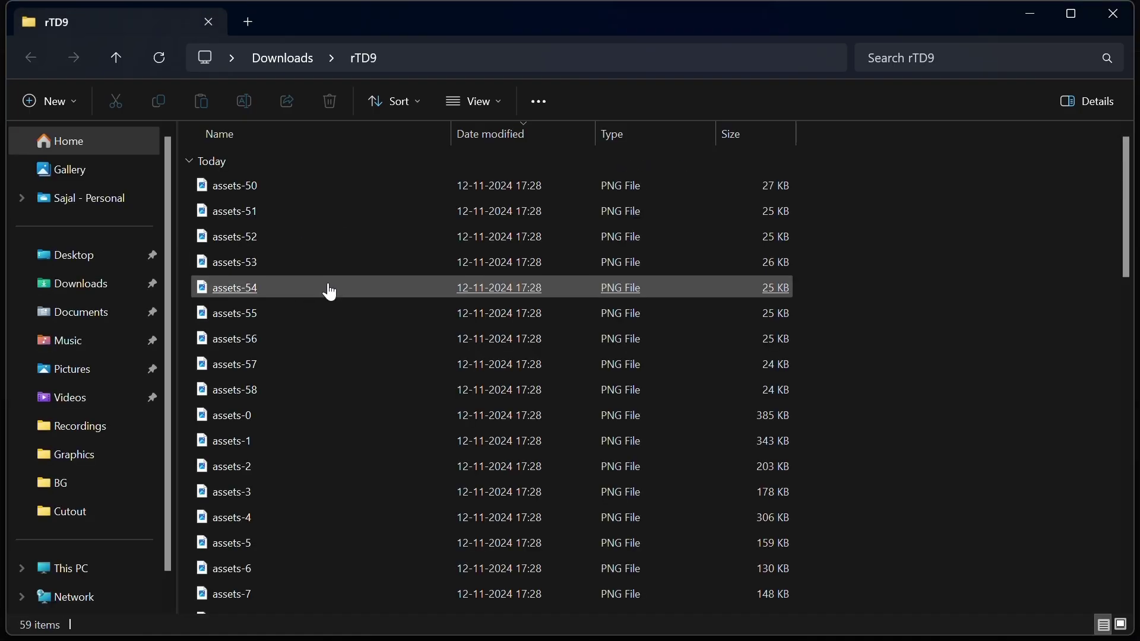
{"action": "left_click", "coordinate": [331, 293]}
{"action": "scroll", "coordinate": [328, 291], "scroll_direction": "up", "scroll_amount": 4}
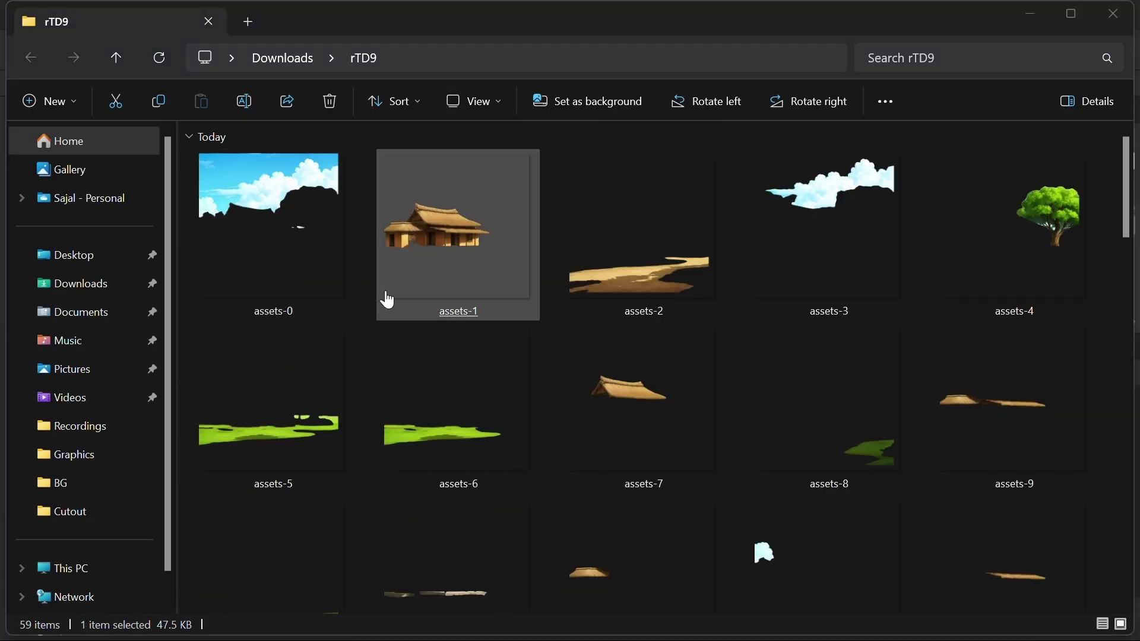
{"action": "left_click", "coordinate": [357, 291]}
{"action": "left_click", "coordinate": [298, 234]}
Drop the 59 cutout PNGs onto the Affinity Photo canvas and enlarge the group with the Move tool.
{"action": "key", "text": "alt+Tab"}
{"action": "left_click_drag", "start_coordinate": [298, 234], "coordinate": [469, 365]}
{"action": "scroll", "coordinate": [454, 373], "scroll_direction": "down", "scroll_amount": 2}
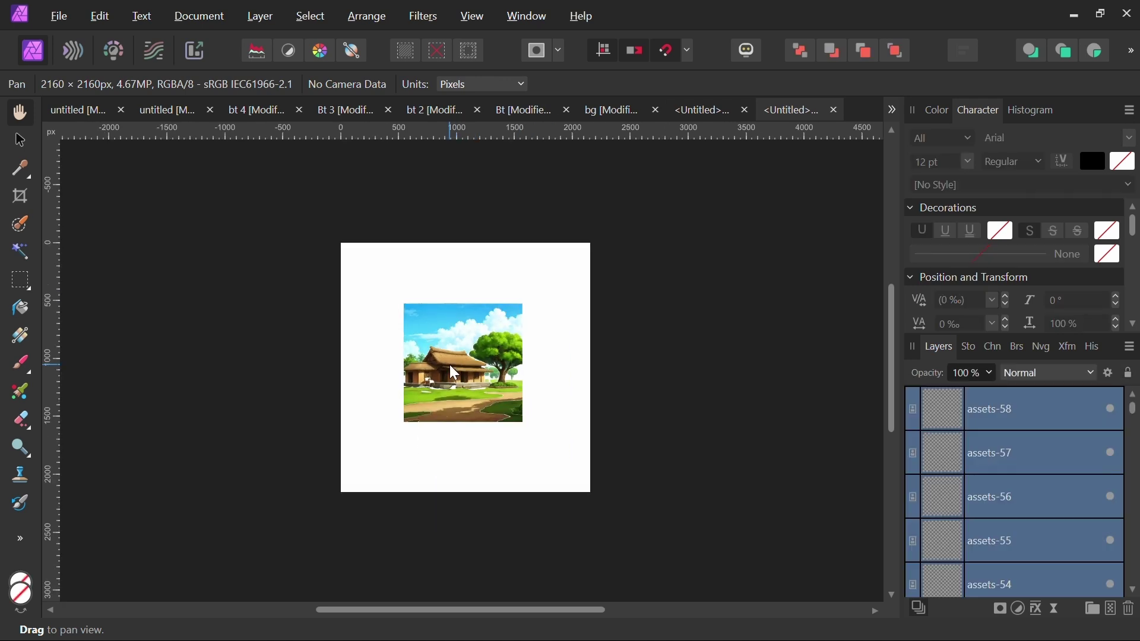
{"action": "key", "text": "v"}
{"action": "left_click_drag", "start_coordinate": [523, 422], "coordinate": [590, 491]}
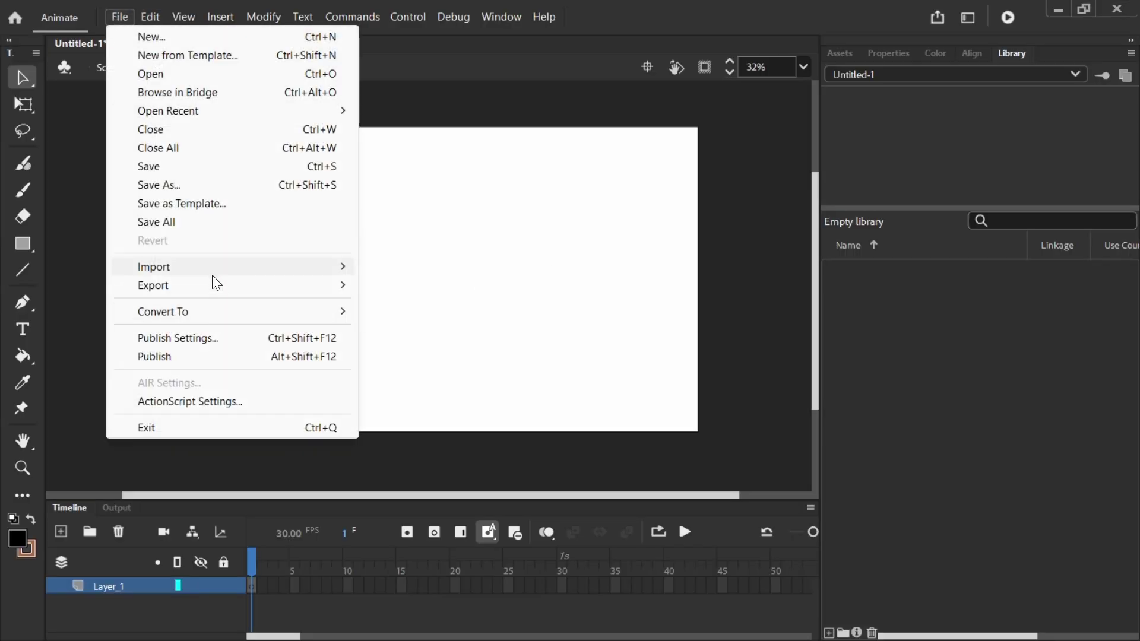
Import untitled.psd to the stage as bitmap images with editable layer styles.
{"action": "mouse_move", "coordinate": [214, 267]}
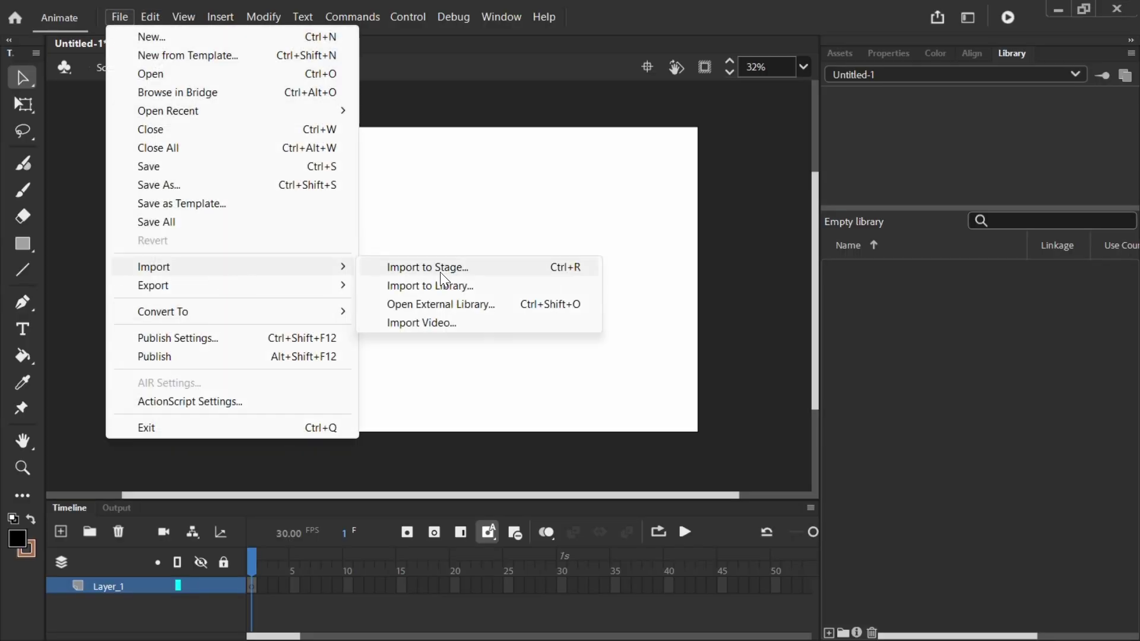
{"action": "left_click", "coordinate": [440, 271]}
{"action": "double_click", "coordinate": [249, 205]}
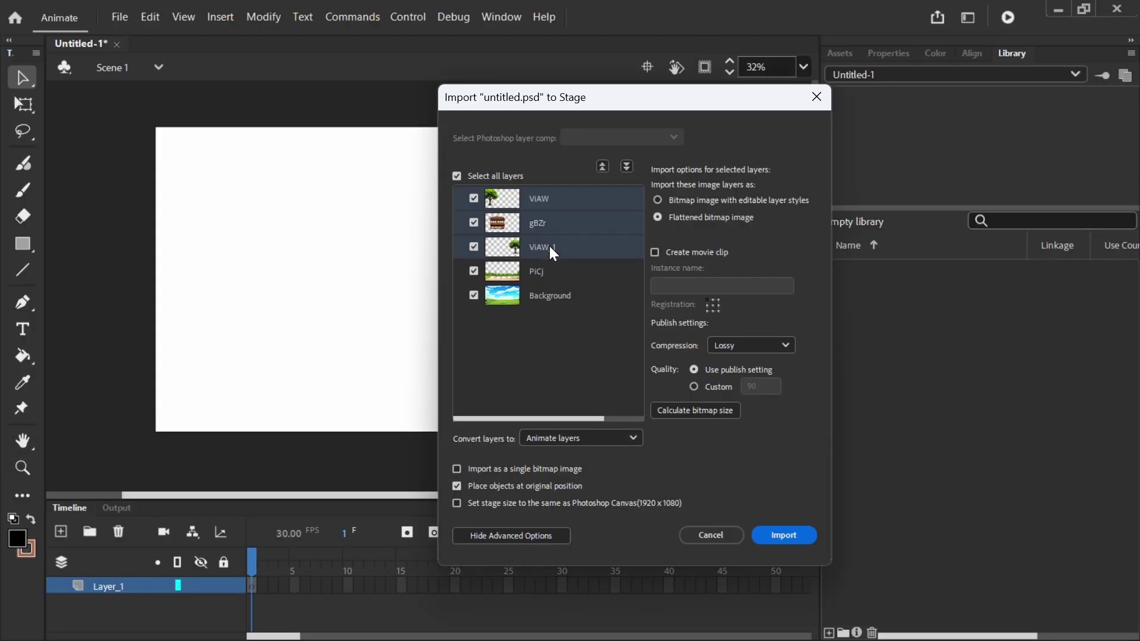
{"action": "left_click", "coordinate": [695, 199]}
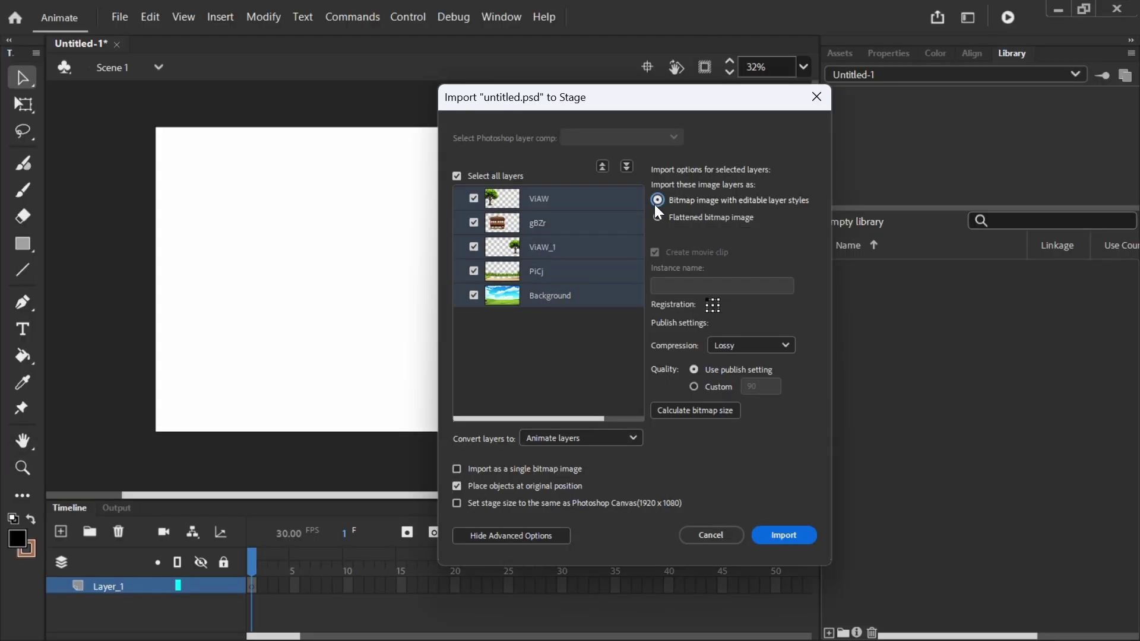
{"action": "left_click", "coordinate": [784, 536]}
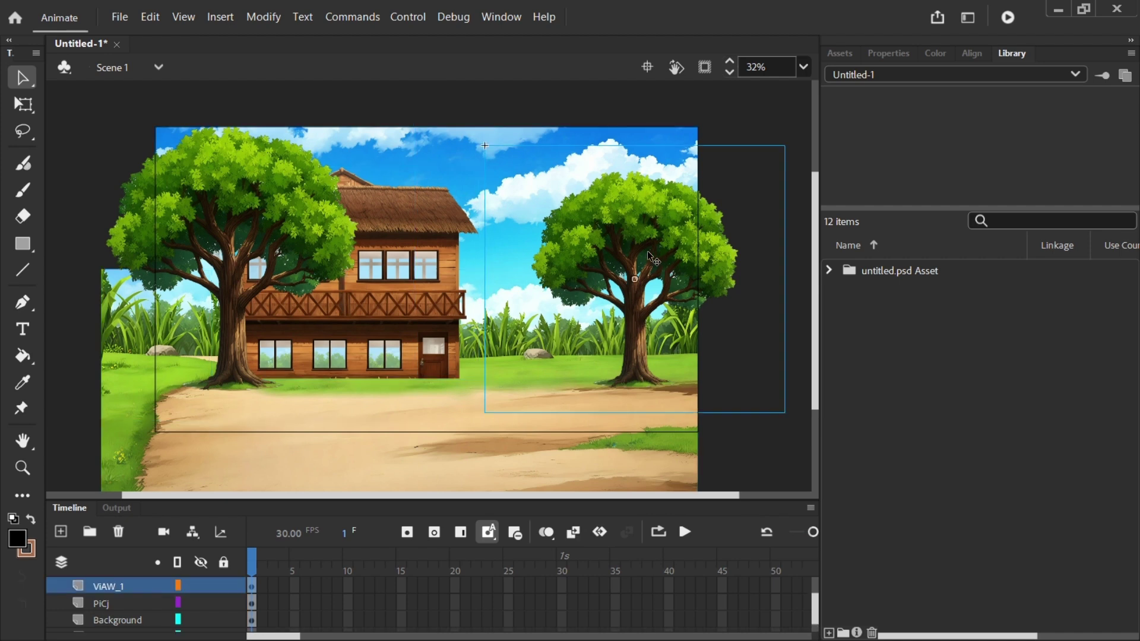